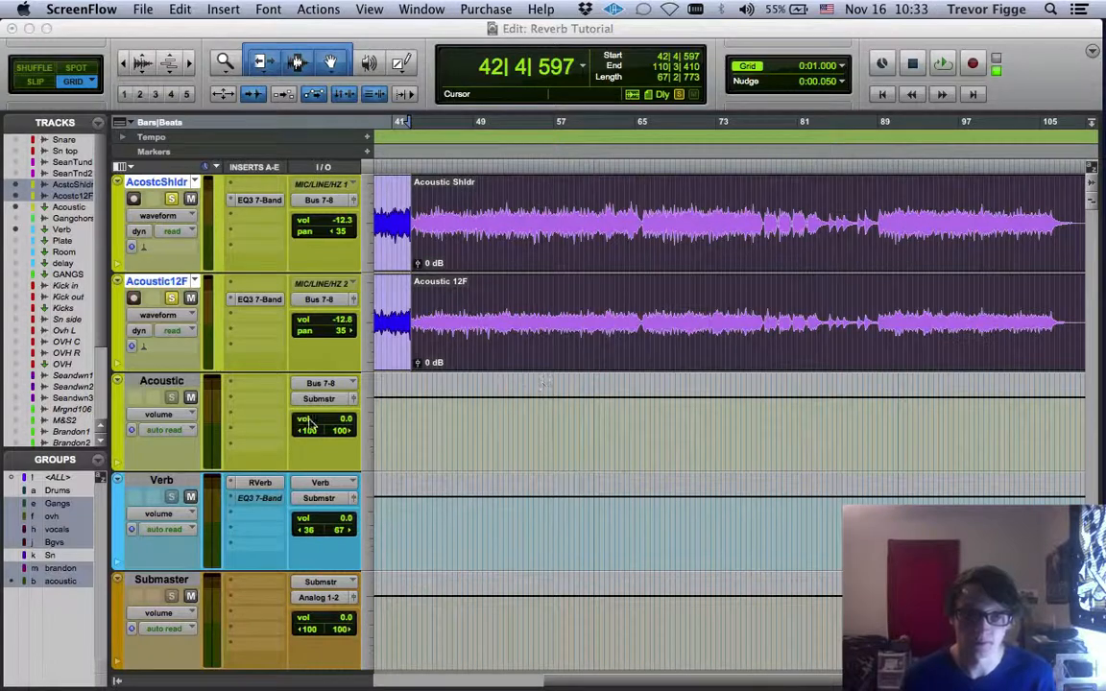
Open the RVerb plug-in on the Verb track and review its reverb types, keeping Hall 1
{"action": "left_click", "coordinate": [259, 482]}
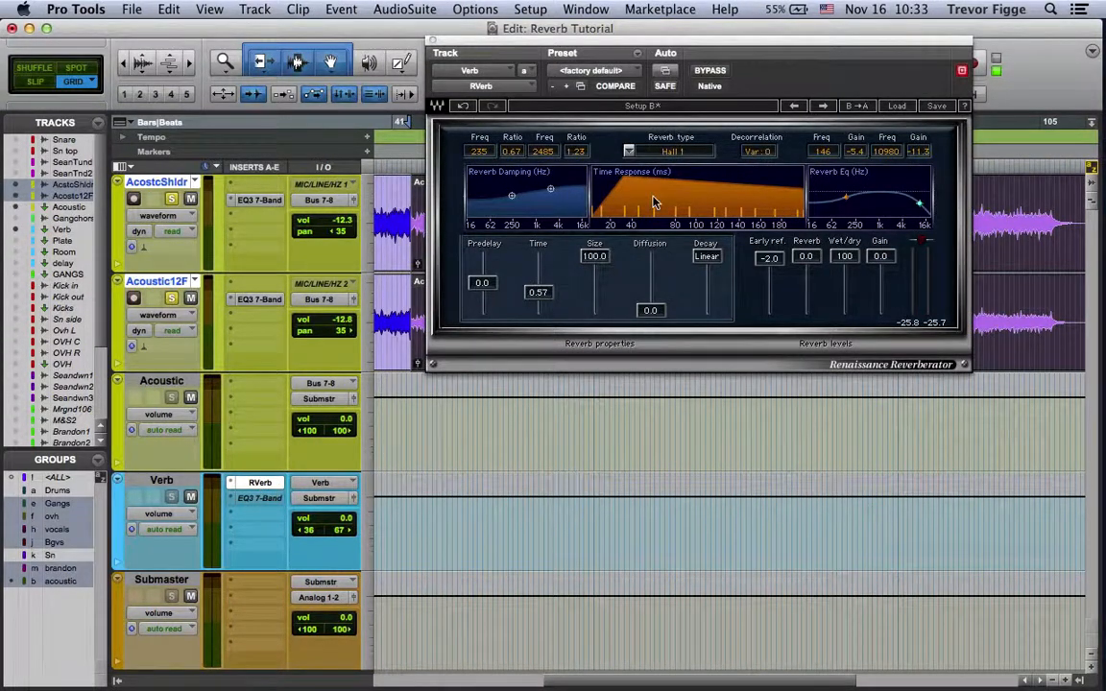
{"action": "left_click", "coordinate": [630, 151]}
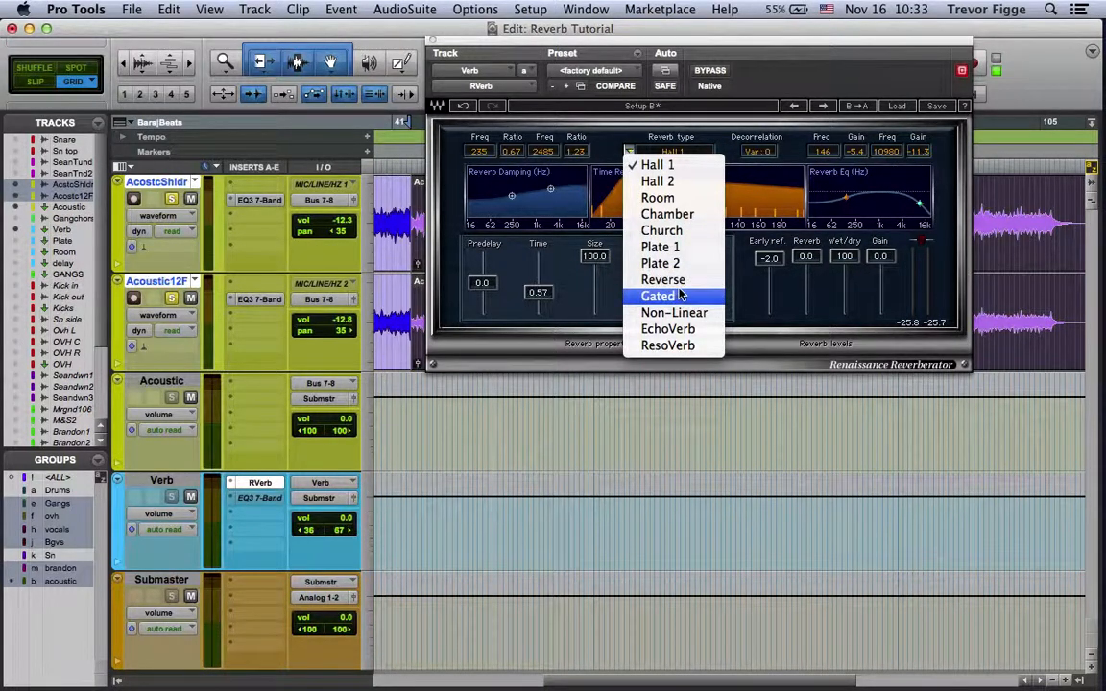
{"action": "left_click", "coordinate": [643, 165]}
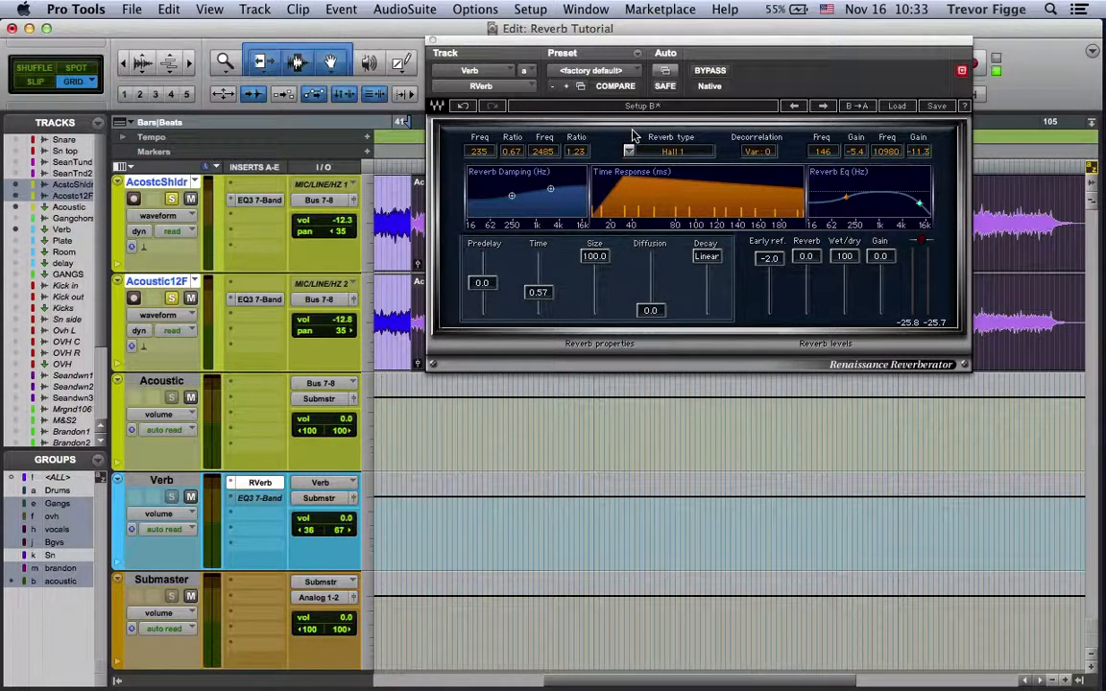
{"action": "left_click", "coordinate": [628, 152]}
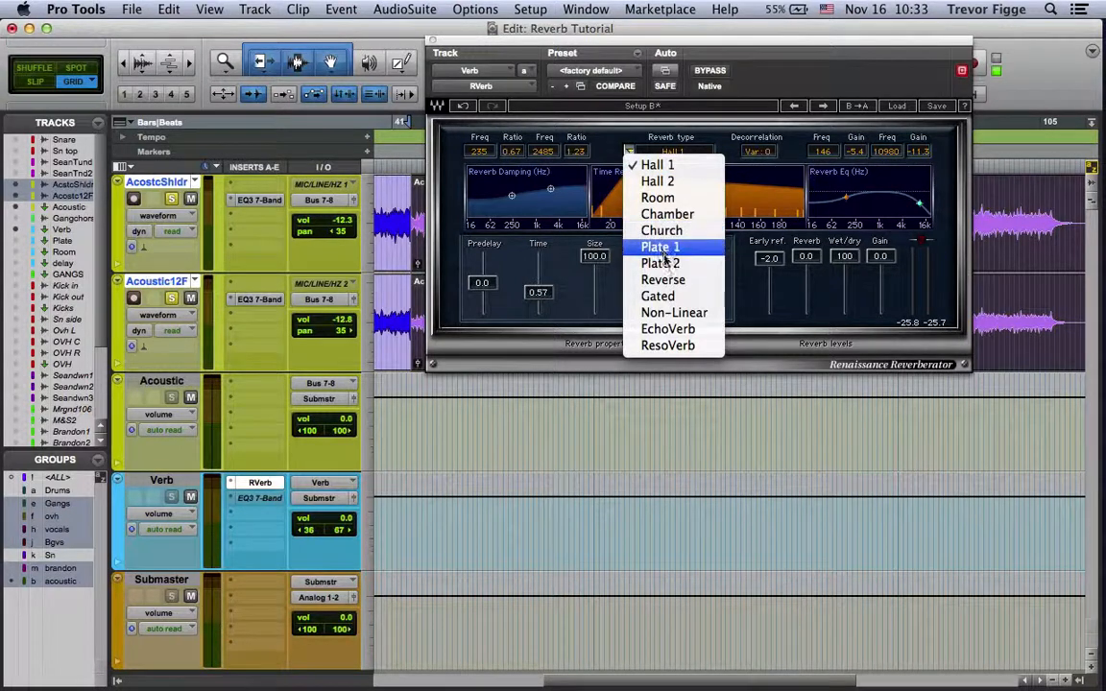
{"action": "left_click", "coordinate": [564, 118]}
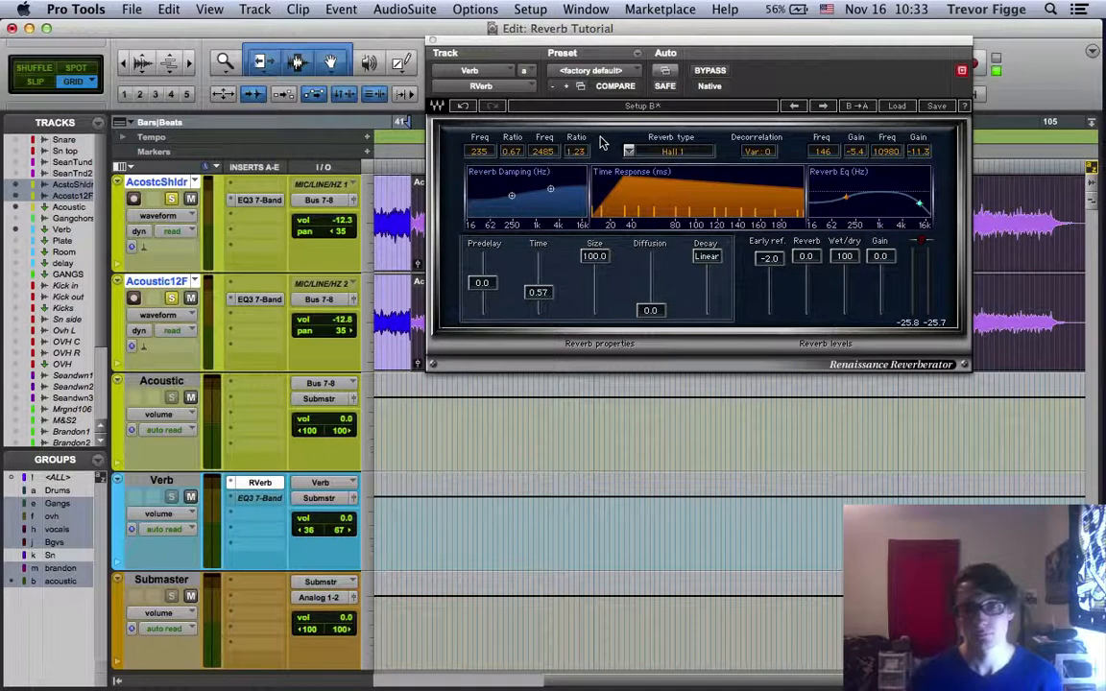
{"action": "key", "text": "super+Tab"}
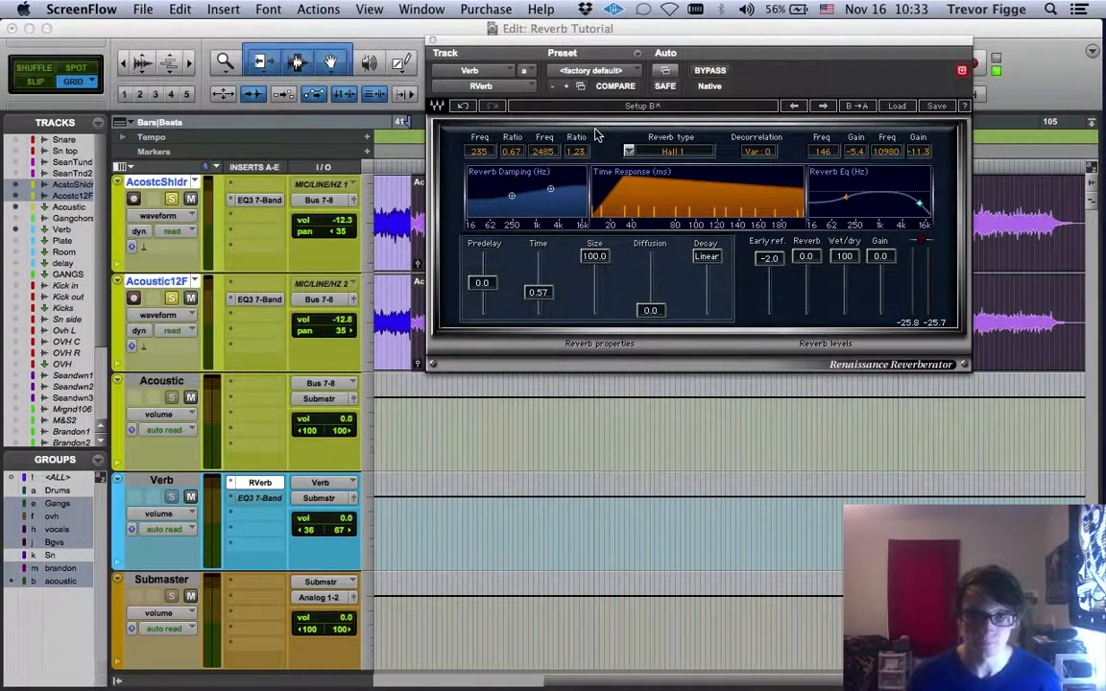
{"action": "left_click", "coordinate": [537, 123]}
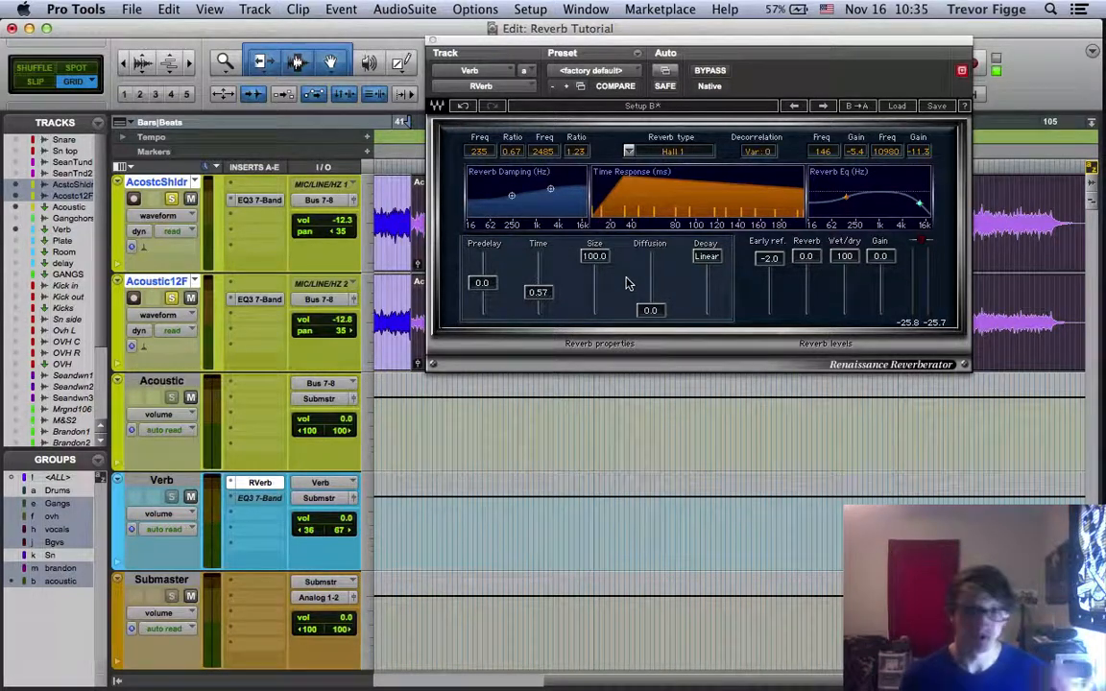
Switch to Finder to examine the VerbTimes chart of reverberation times per space, and return to Pro Tools
{"action": "key", "text": "super+Tab"}
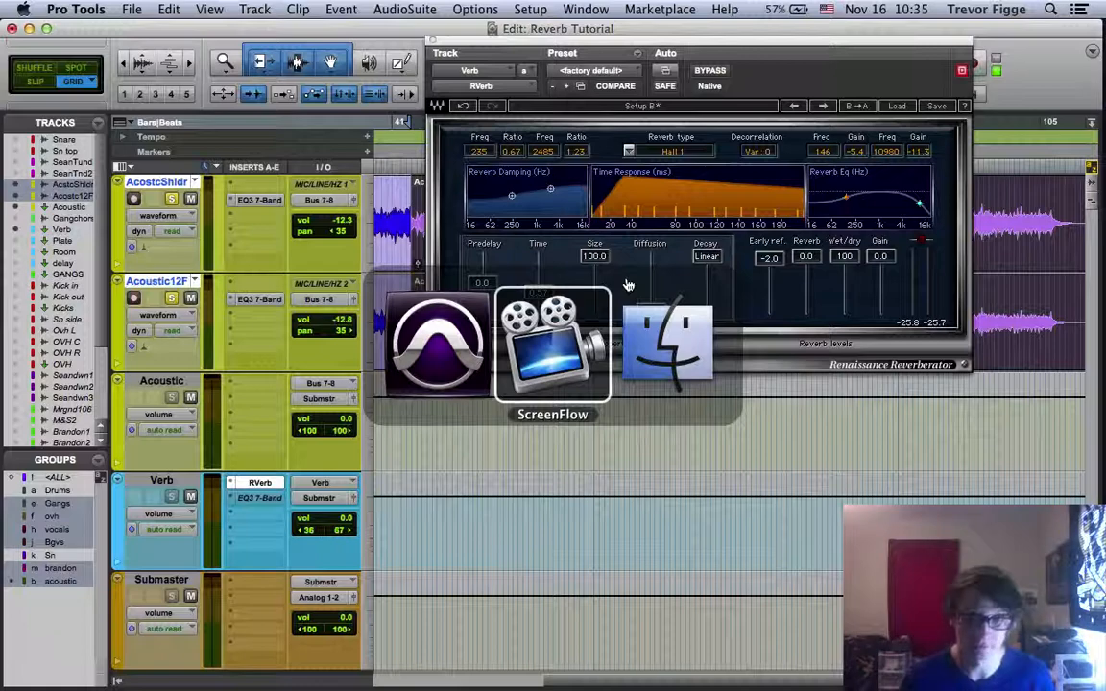
{"action": "key", "text": "super+Tab"}
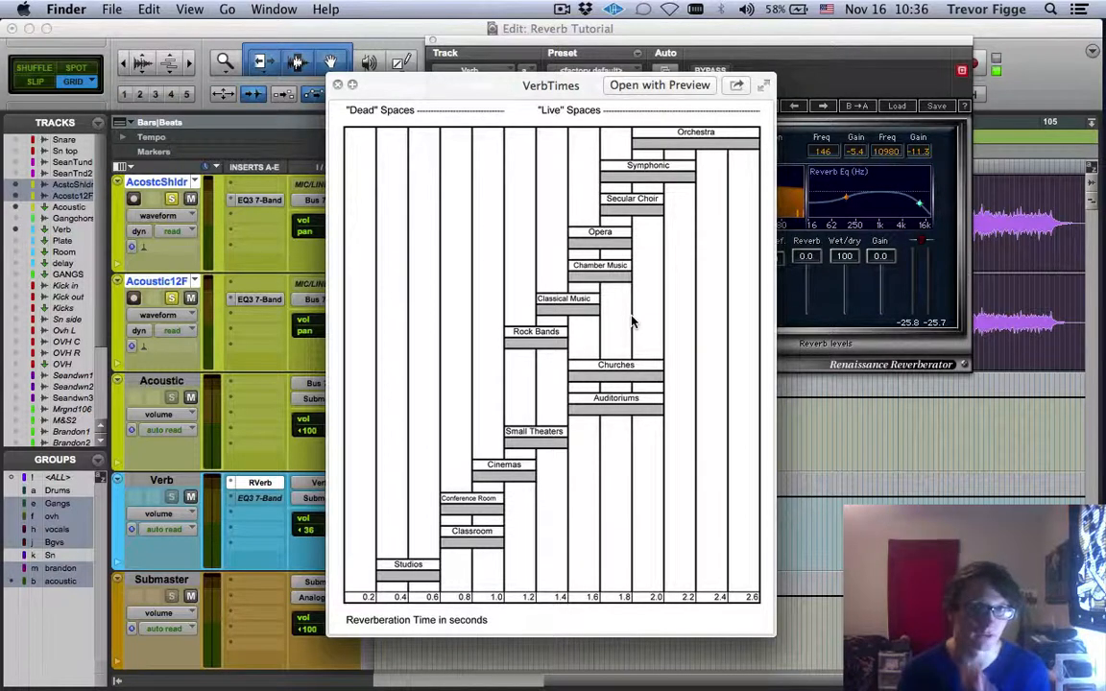
{"action": "key", "text": "super+Tab"}
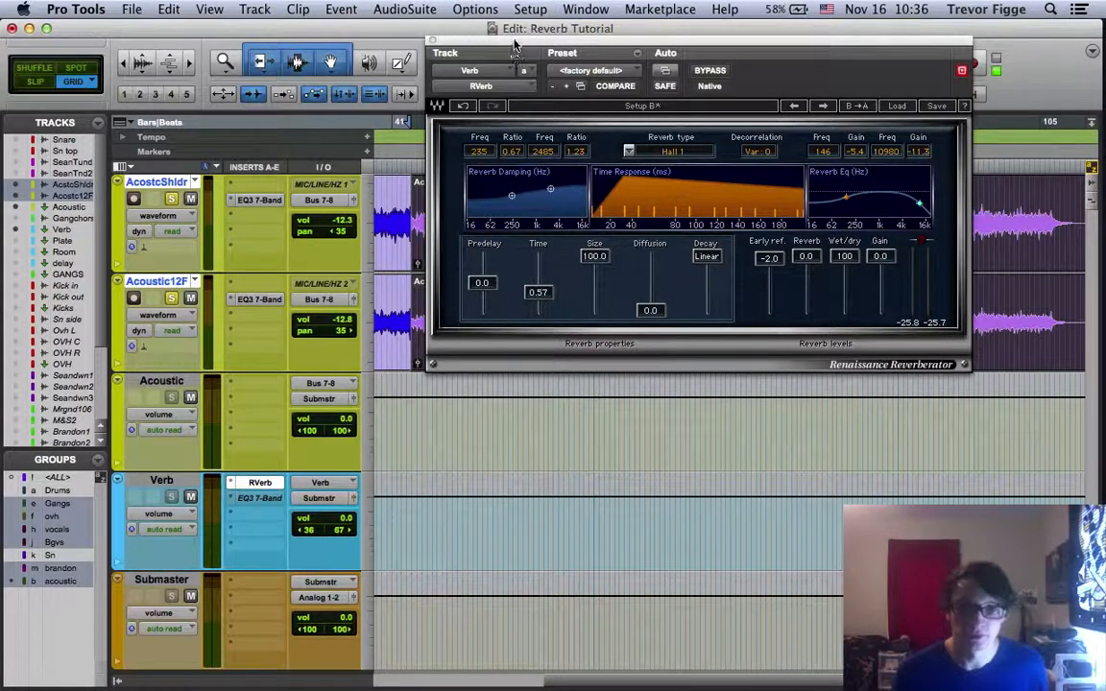
Adjust the RVerb damping curve to about 214 Hz at ratio 0.86 and 2418 Hz at ratio 1.32
{"action": "left_click_drag", "start_coordinate": [508, 57], "coordinate": [471, 422]}
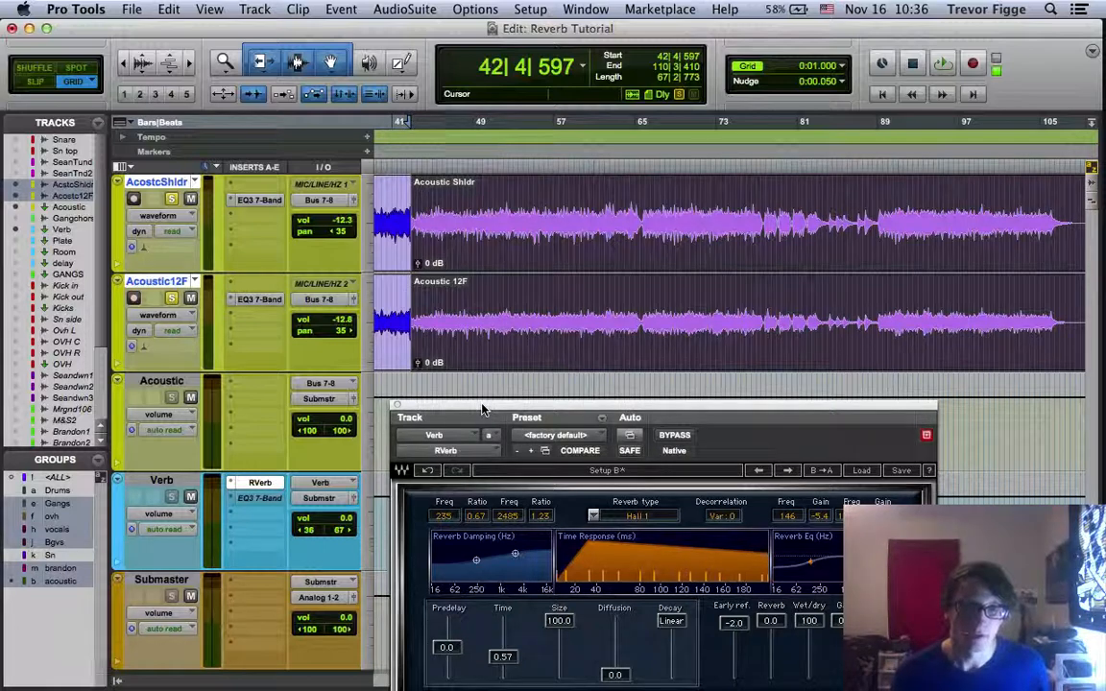
{"action": "left_click_drag", "start_coordinate": [483, 409], "coordinate": [173, 278]}
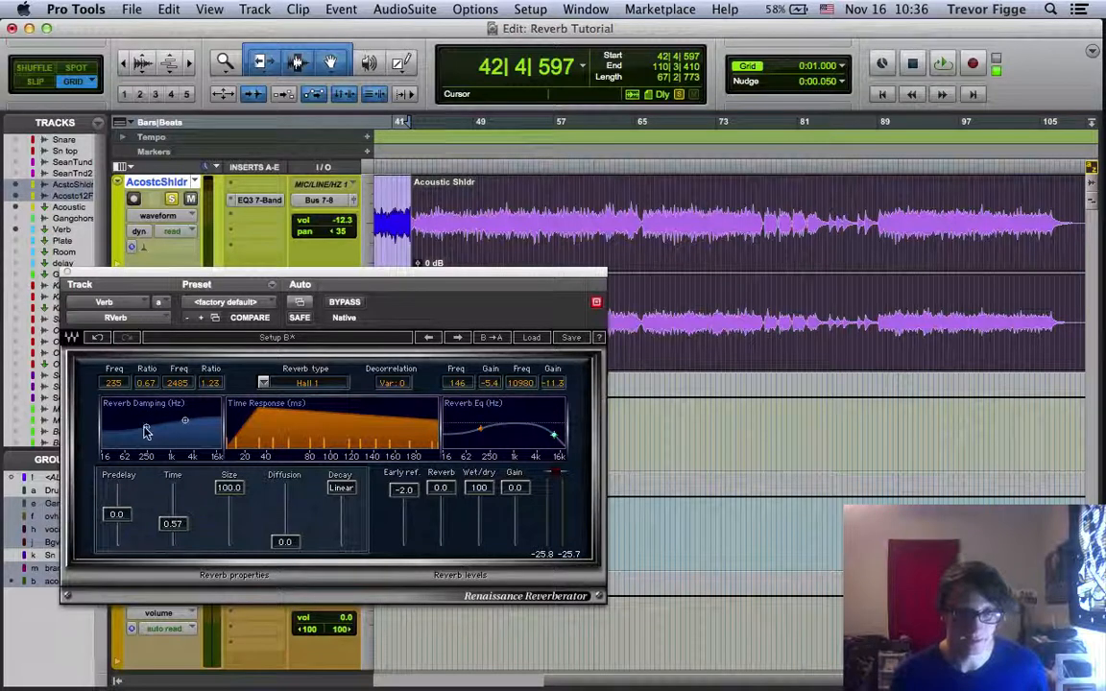
{"action": "mouse_move", "coordinate": [144, 432]}
{"action": "left_mouse_down"}
{"action": "mouse_move", "coordinate": [145, 413]}
{"action": "mouse_move", "coordinate": [145, 428]}
{"action": "mouse_move", "coordinate": [184, 418]}
{"action": "mouse_move", "coordinate": [144, 424]}
{"action": "left_mouse_up"}
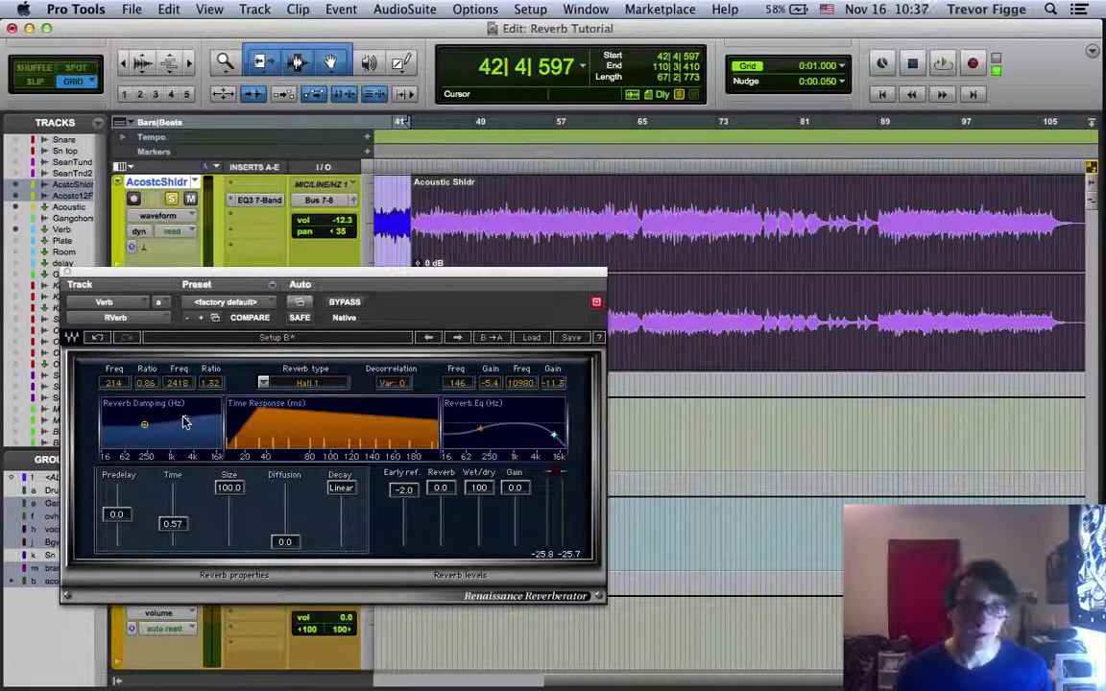
Untarget the RVerb window so it stays open beside the tracks, and open the Acoustic track's Verb send controls
{"action": "left_click_drag", "start_coordinate": [288, 277], "coordinate": [782, 271]}
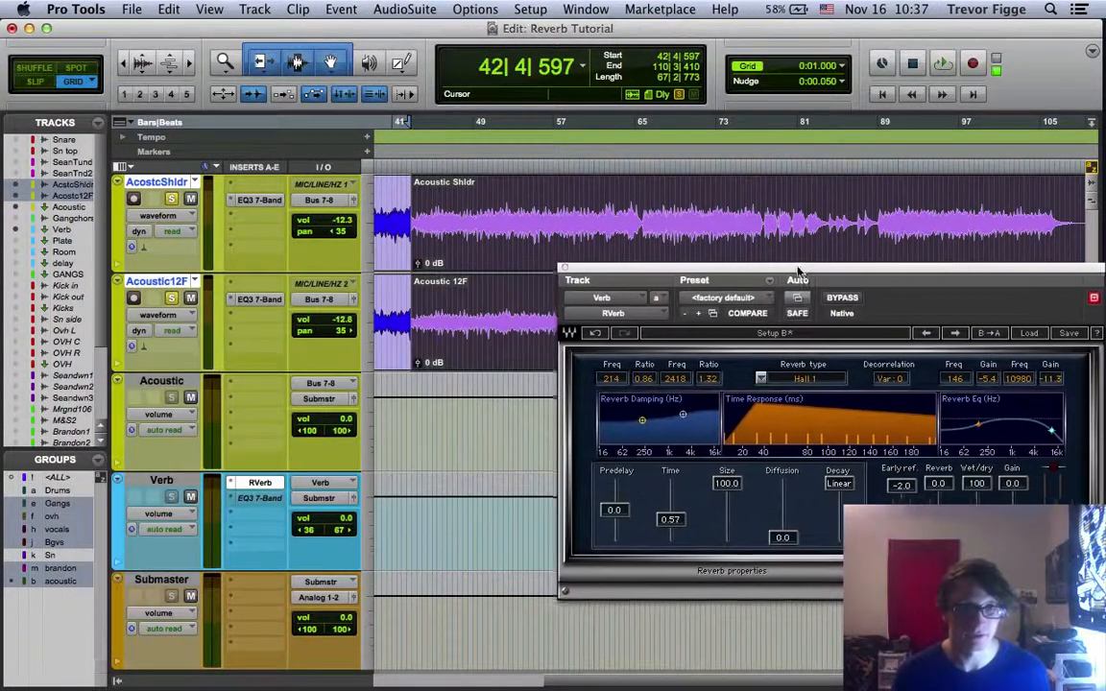
{"action": "left_click", "coordinate": [1089, 297]}
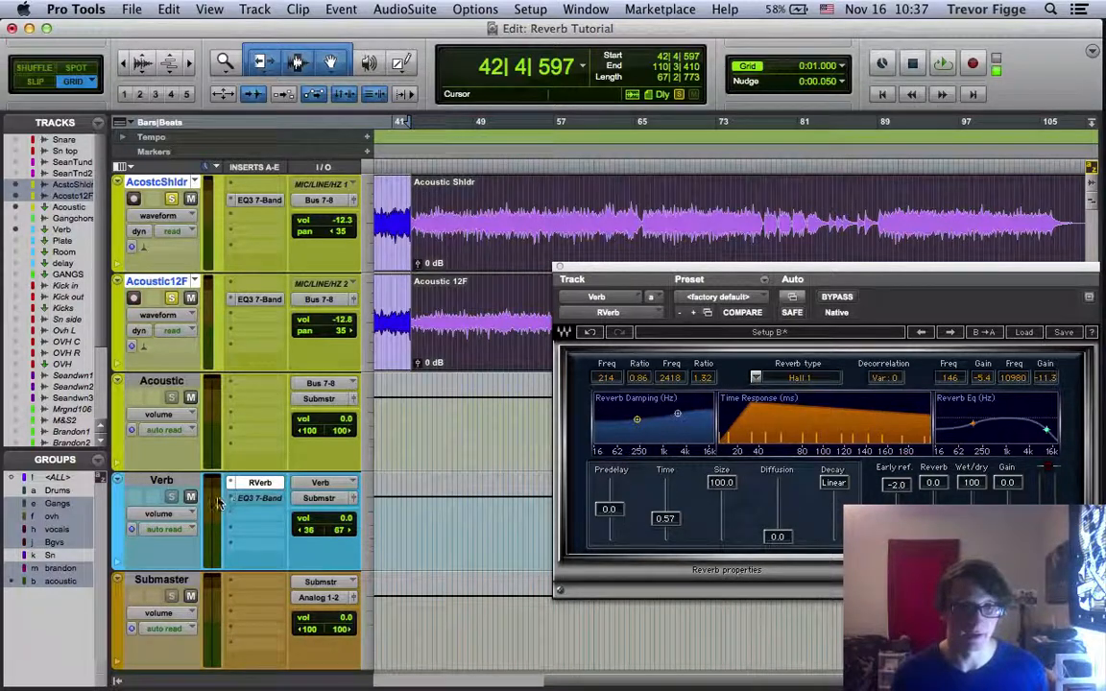
{"action": "left_click", "coordinate": [163, 482]}
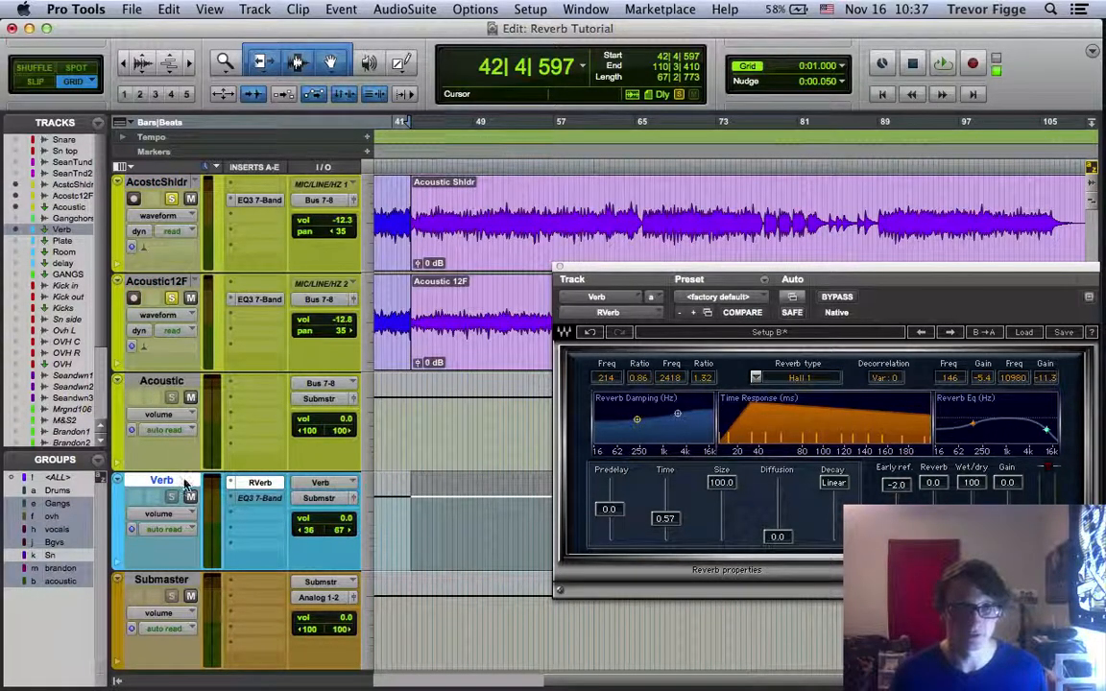
{"action": "key", "text": "super+equal"}
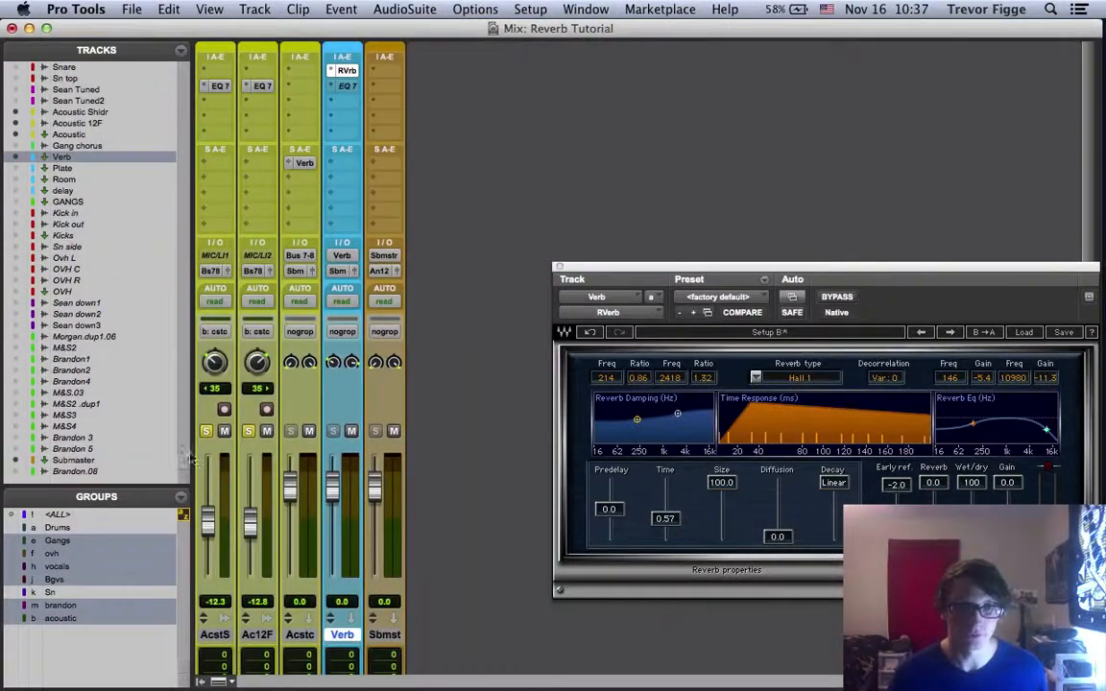
{"action": "left_click", "coordinate": [293, 161]}
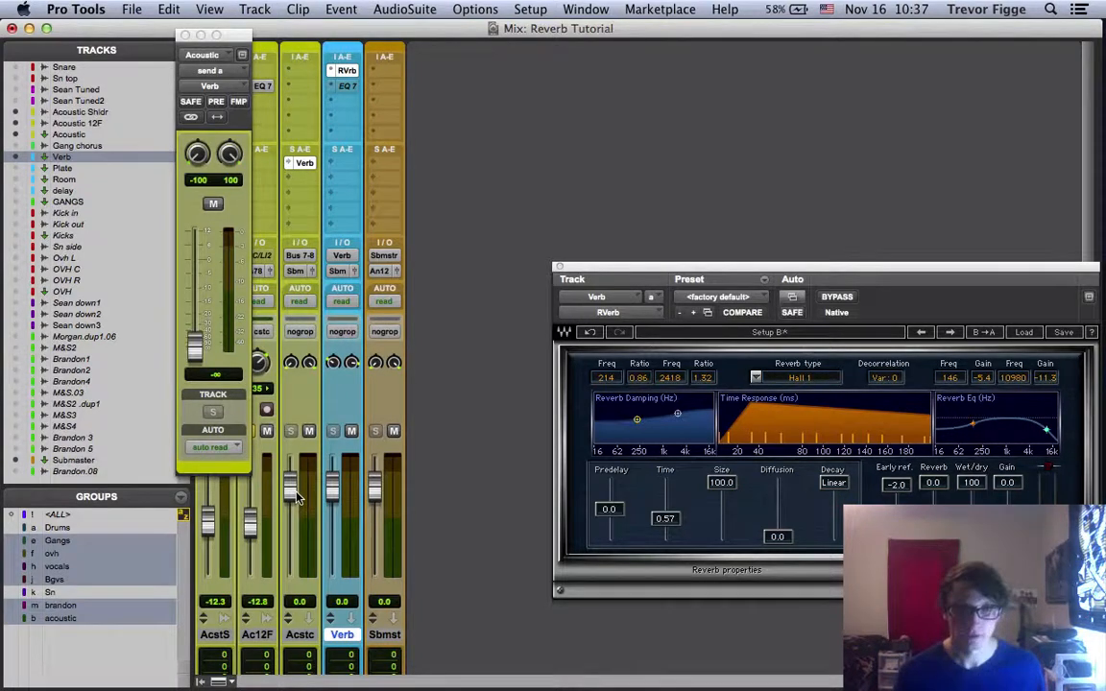
{"action": "key", "text": "super+equal"}
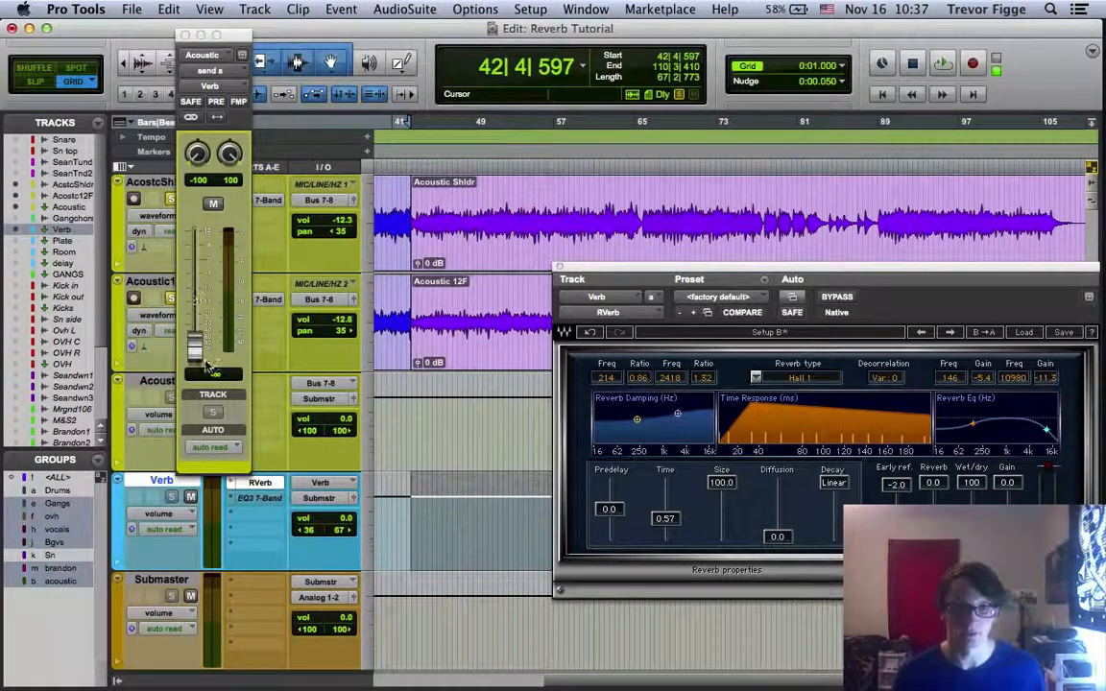
Play back the acoustic guitar clips and raise the Acoustic track's Verb send level to about -5.2 dB
{"action": "left_click", "coordinate": [473, 338]}
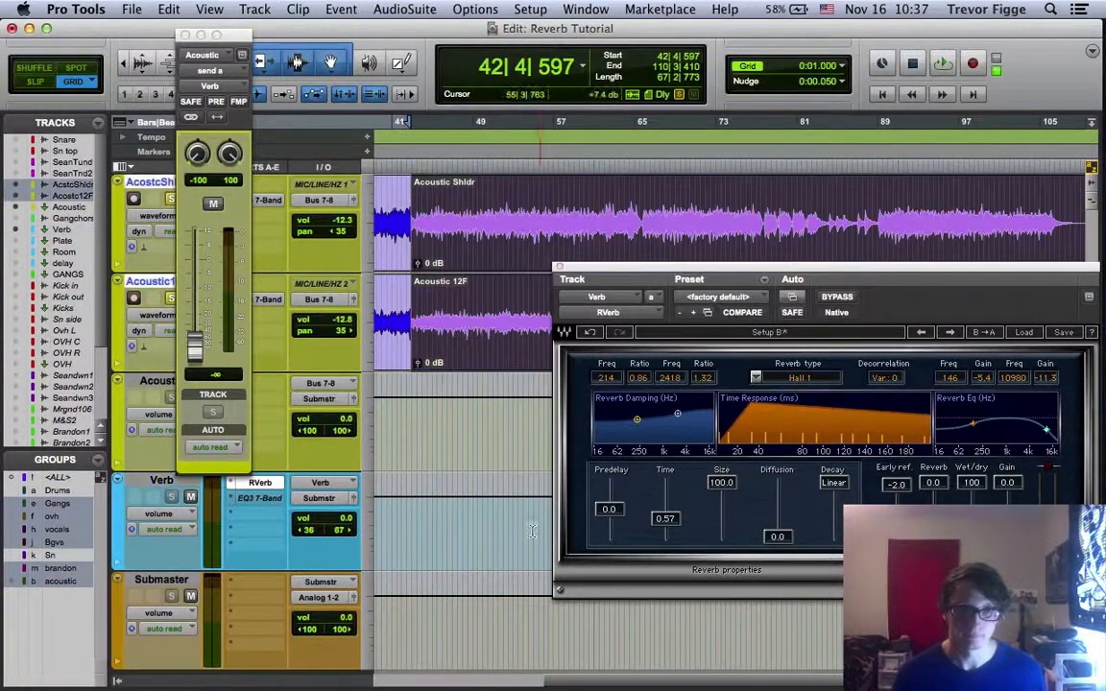
{"action": "key", "text": "space"}
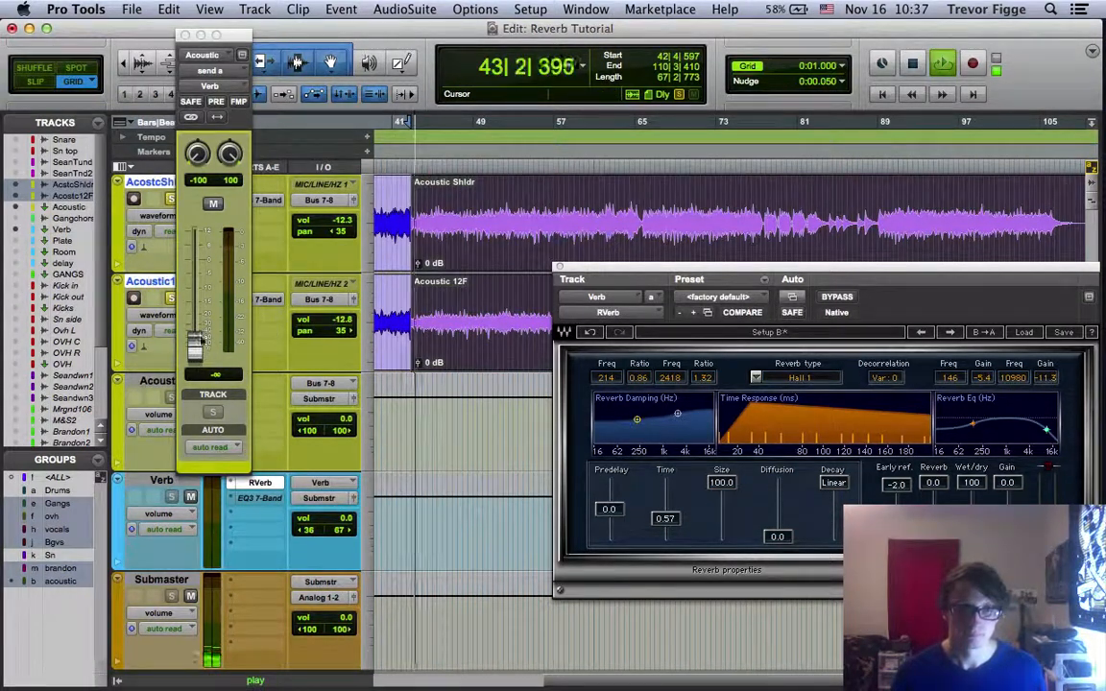
{"action": "left_click_drag", "start_coordinate": [194, 350], "coordinate": [191, 190]}
{"action": "left_click_drag", "start_coordinate": [195, 309], "coordinate": [194, 272]}
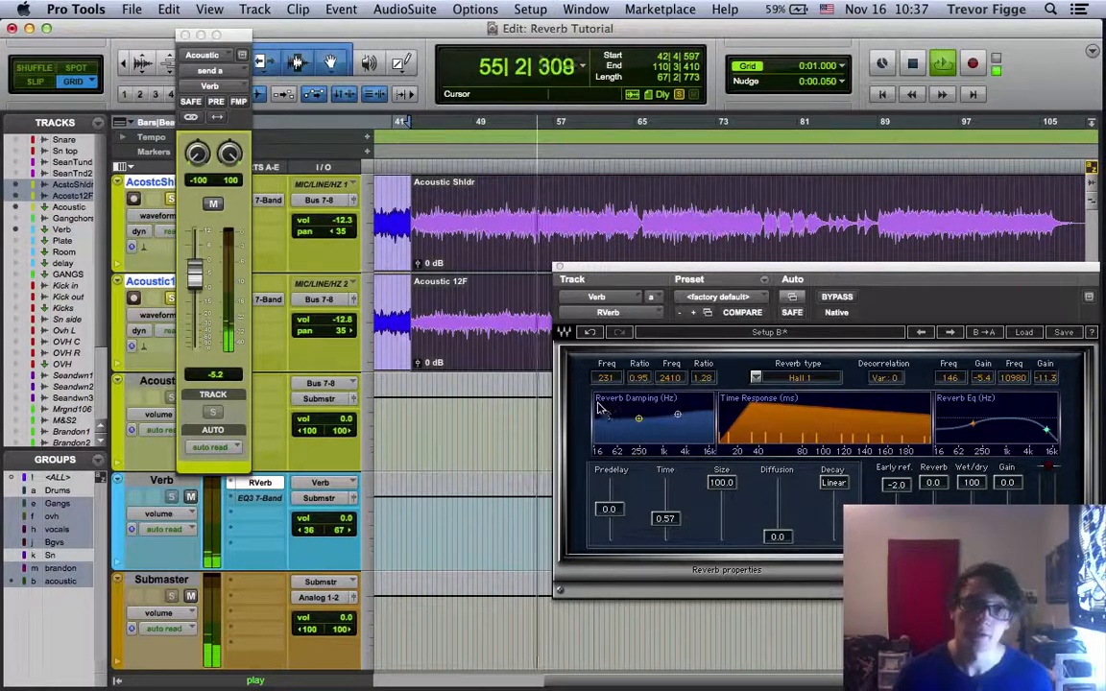
{"action": "key", "text": "space"}
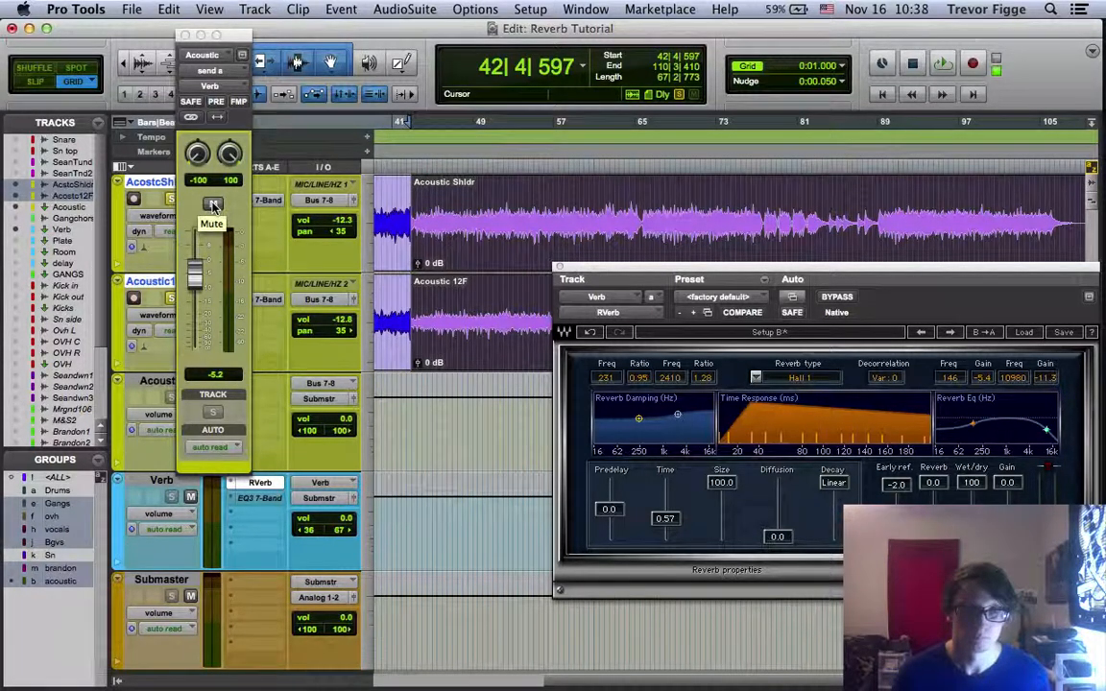
Play the acoustic guitars and compare dry and wet sound by muting and unmuting the Verb send
{"action": "key", "text": "space"}
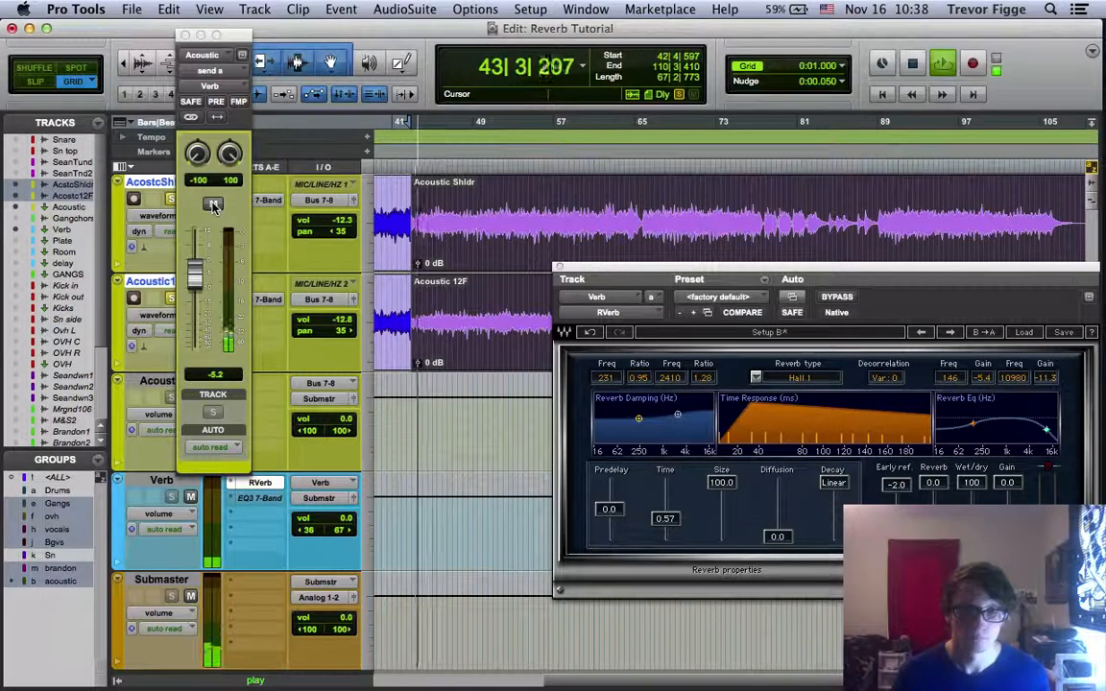
{"action": "left_click", "coordinate": [213, 206]}
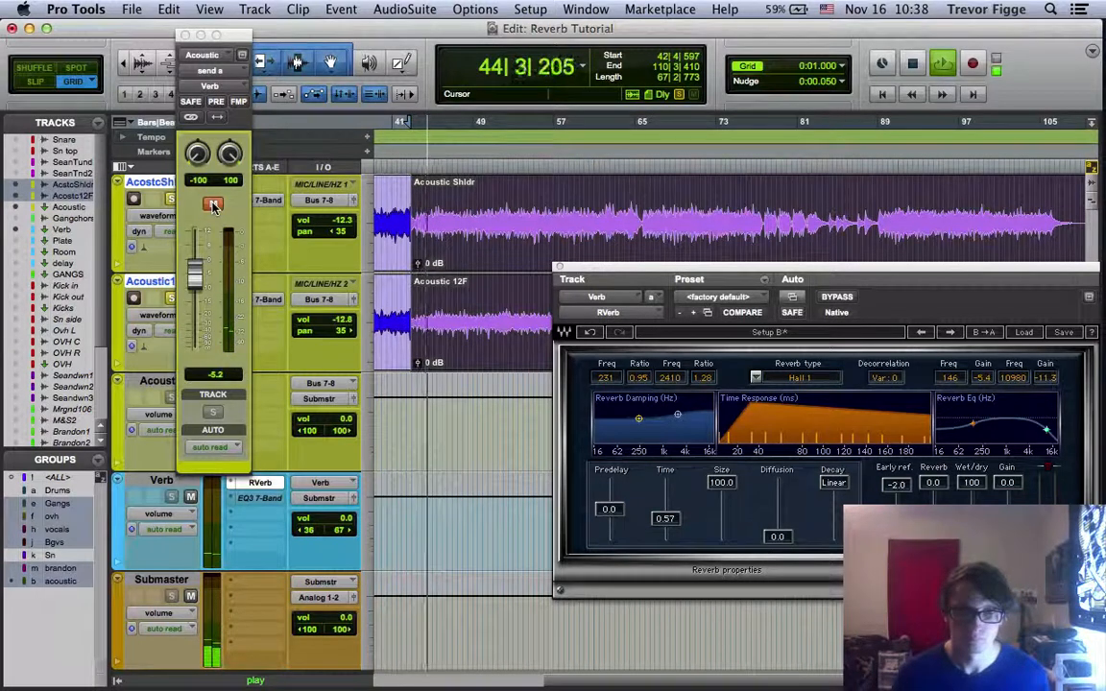
{"action": "left_click", "coordinate": [213, 205]}
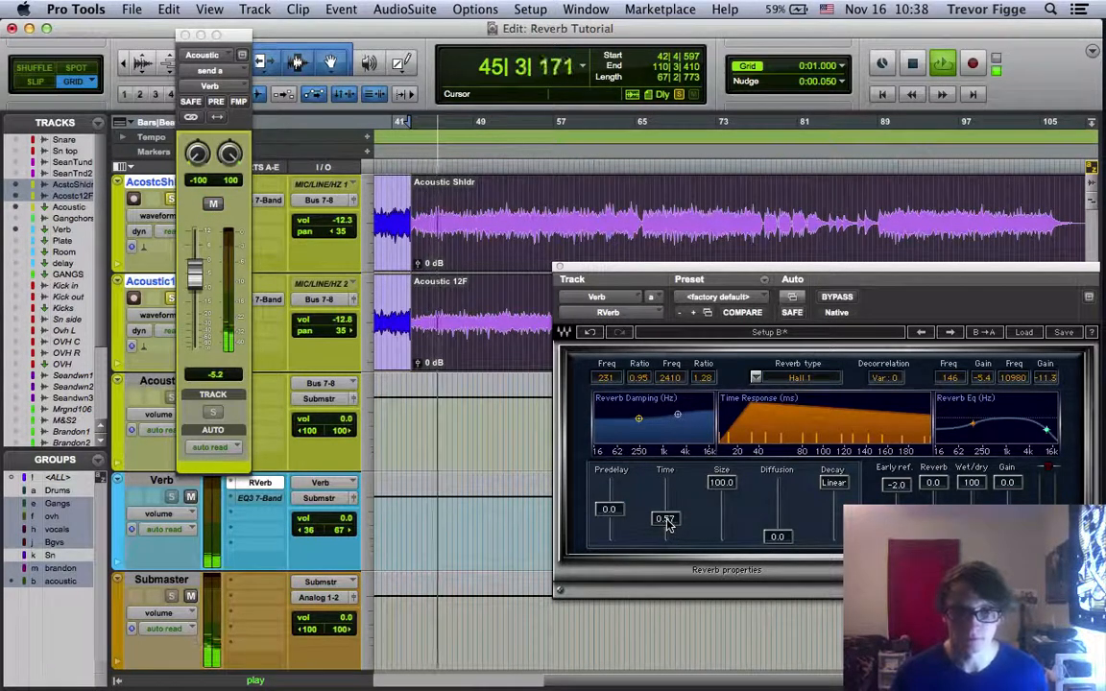
Reduce the RVerb size to 29.3 and compare the sound with the Verb send muted and unmuted
{"action": "left_click_drag", "start_coordinate": [727, 486], "coordinate": [727, 509]}
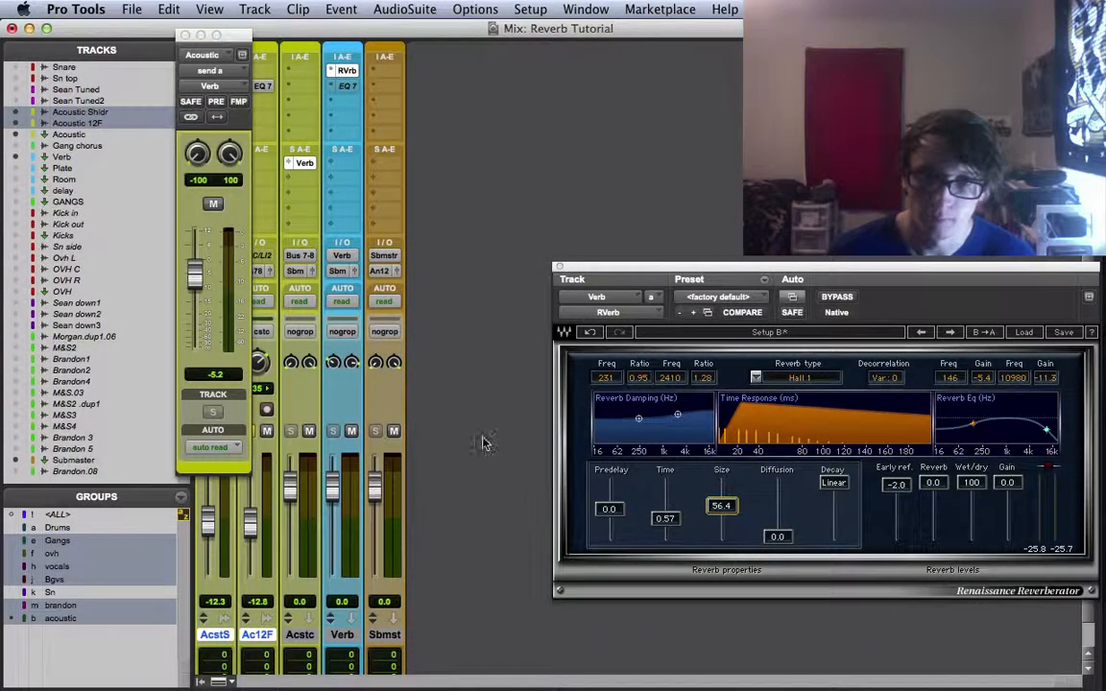
{"action": "mouse_move", "coordinate": [722, 505]}
{"action": "left_mouse_down"}
{"action": "mouse_move", "coordinate": [722, 517]}
{"action": "mouse_move", "coordinate": [722, 482]}
{"action": "mouse_move", "coordinate": [721, 520]}
{"action": "left_mouse_up"}
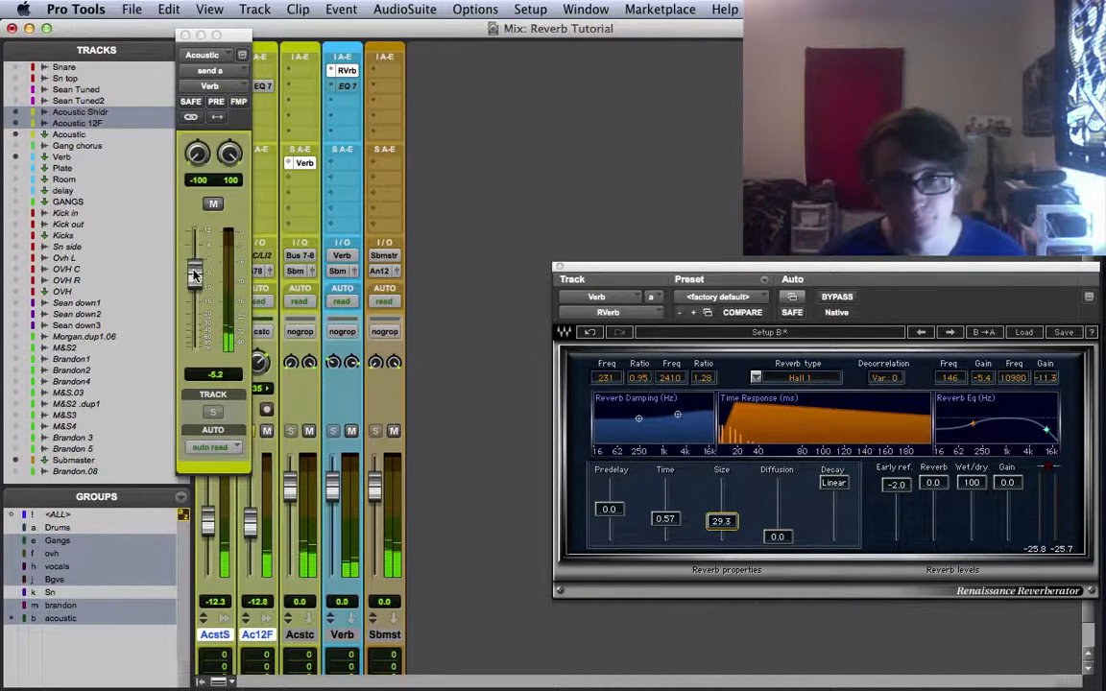
{"action": "left_click", "coordinate": [213, 204]}
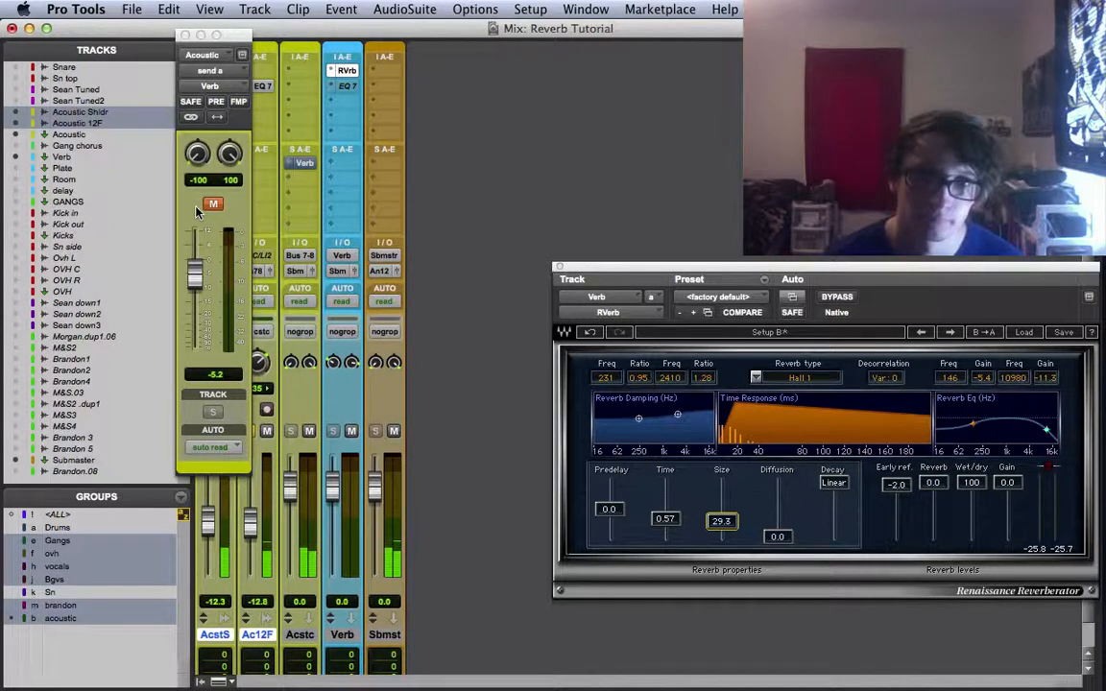
{"action": "left_click", "coordinate": [213, 206]}
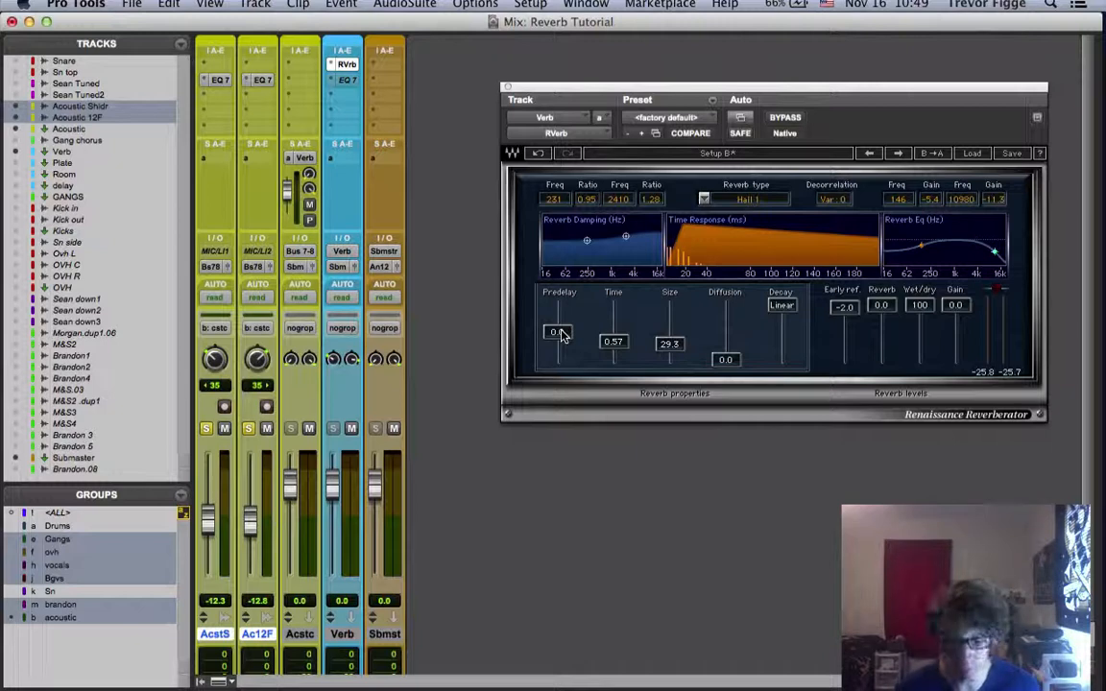
Set the RVerb predelay to 26.6 and size to 36.5, with diffusion at 0.0 and linear decay
{"action": "left_click_drag", "start_coordinate": [562, 334], "coordinate": [561, 329]}
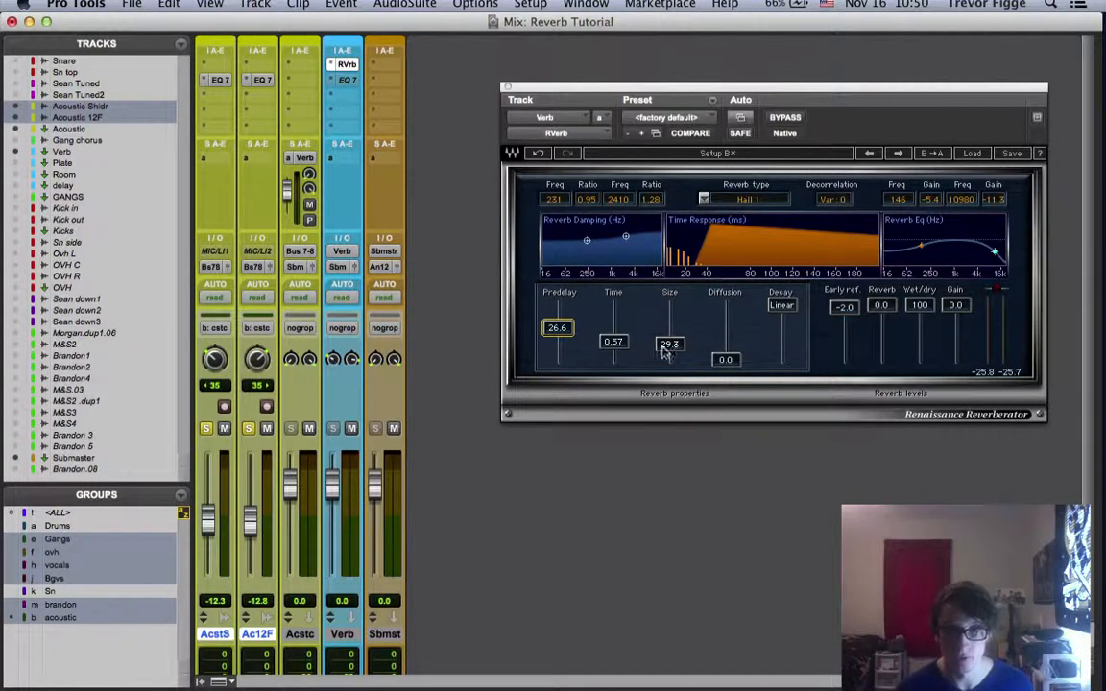
{"action": "mouse_move", "coordinate": [669, 345]}
{"action": "left_mouse_down"}
{"action": "mouse_move", "coordinate": [669, 306]}
{"action": "mouse_move", "coordinate": [669, 355]}
{"action": "mouse_move", "coordinate": [669, 335]}
{"action": "left_mouse_up"}
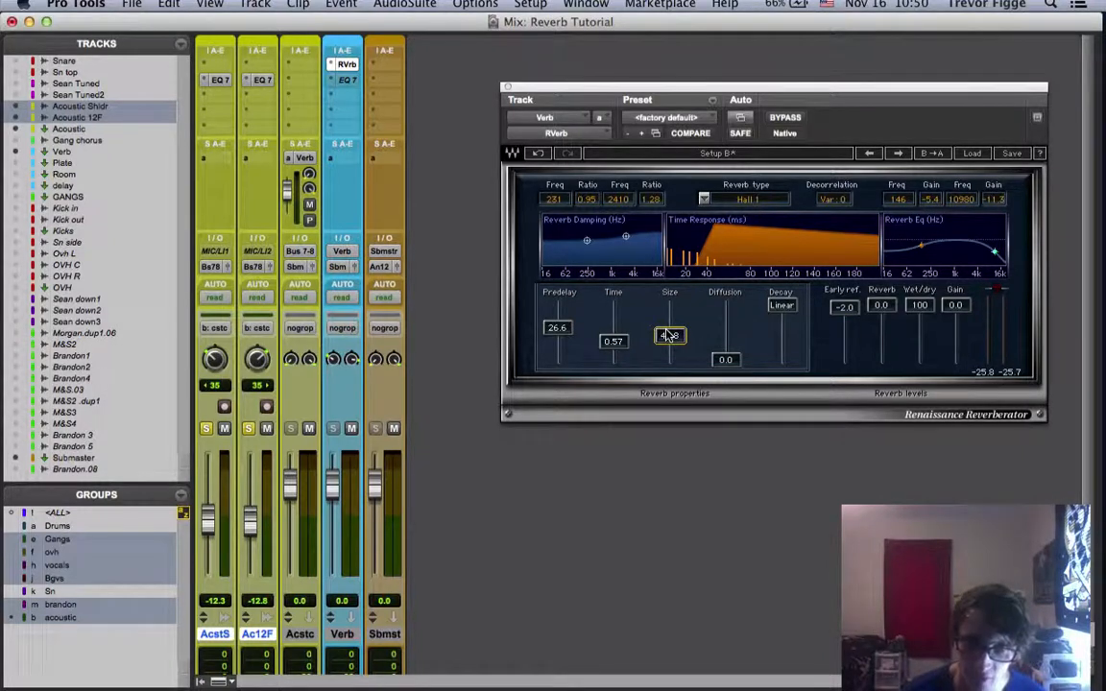
{"action": "mouse_move", "coordinate": [669, 335]}
{"action": "left_mouse_down"}
{"action": "mouse_move", "coordinate": [669, 304]}
{"action": "mouse_move", "coordinate": [669, 339]}
{"action": "left_mouse_up"}
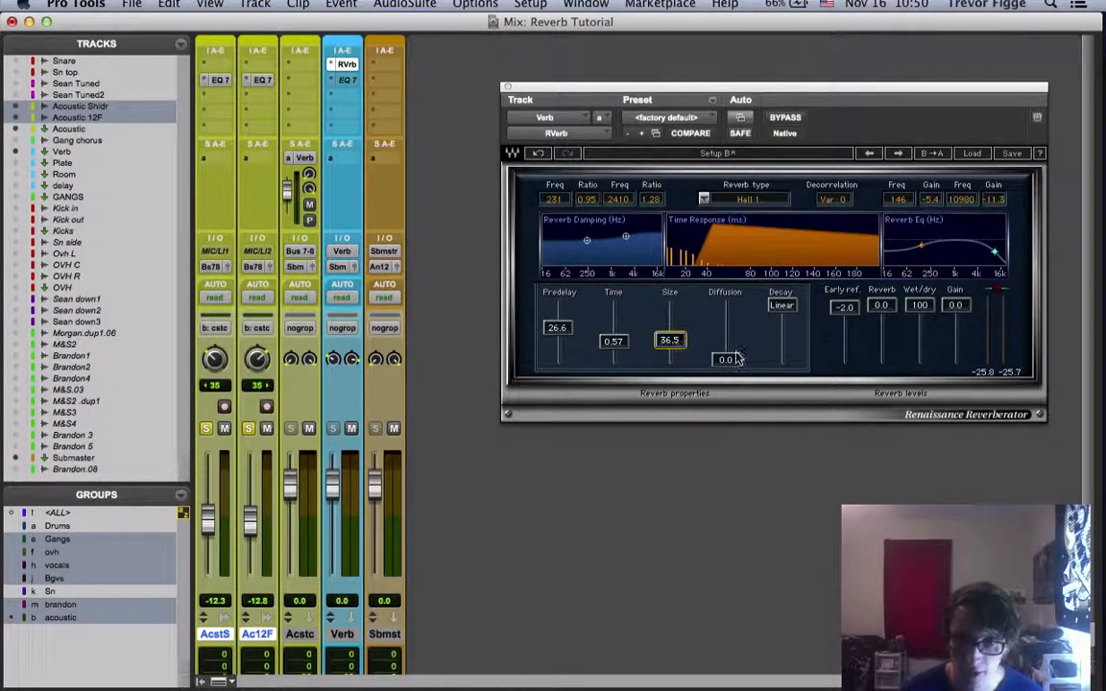
{"action": "mouse_move", "coordinate": [726, 360]}
{"action": "left_mouse_down"}
{"action": "mouse_move", "coordinate": [726, 340]}
{"action": "mouse_move", "coordinate": [725, 360]}
{"action": "left_mouse_up"}
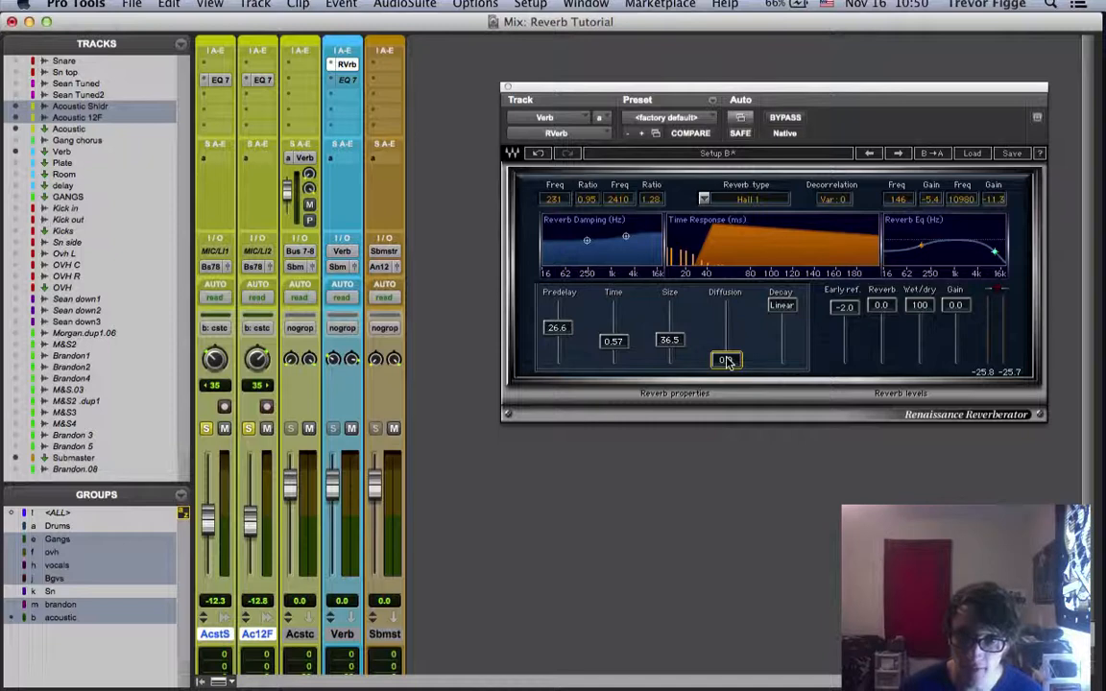
{"action": "left_click", "coordinate": [785, 306]}
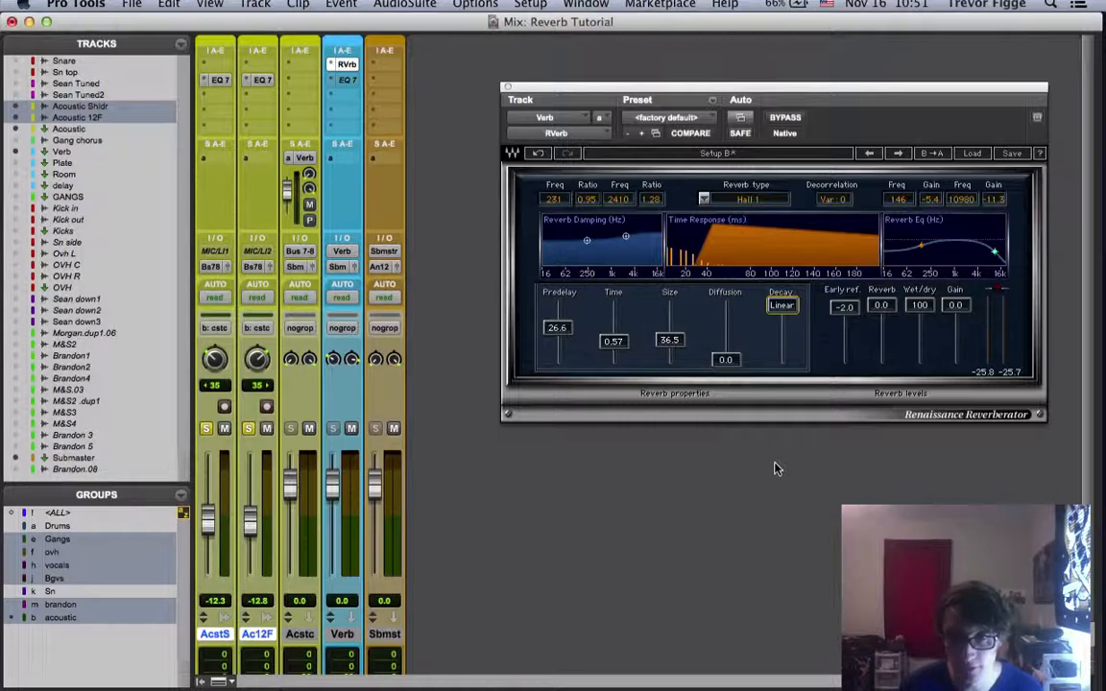
Set the RVerb early reflections level to 0.0 and the predelay to 0.0
{"action": "left_click_drag", "start_coordinate": [848, 310], "coordinate": [845, 301]}
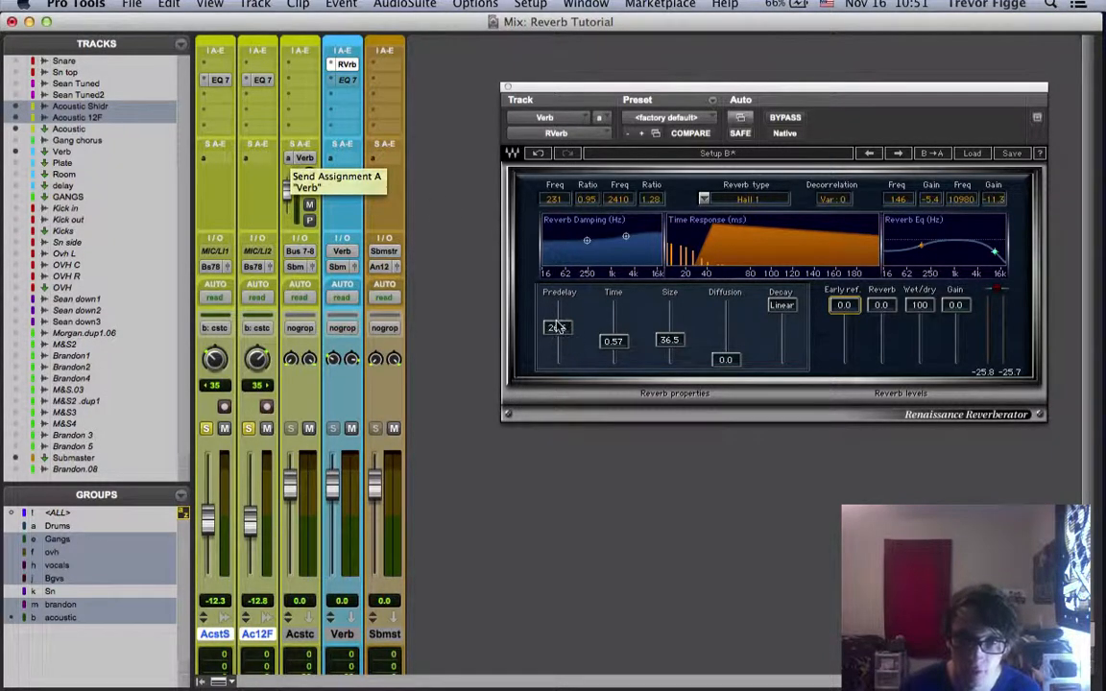
{"action": "mouse_move", "coordinate": [557, 328]}
{"action": "left_mouse_down"}
{"action": "mouse_move", "coordinate": [566, 394]}
{"action": "mouse_move", "coordinate": [558, 331]}
{"action": "left_mouse_up"}
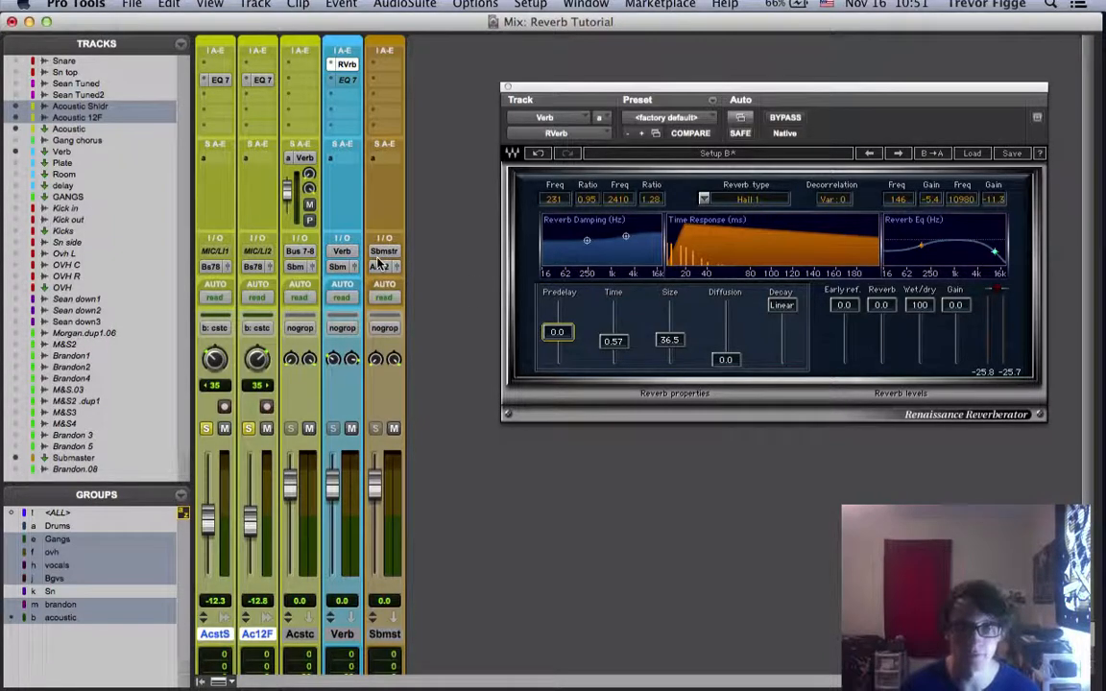
Play the acoustic guitars while raising the RVerb predelay to 45.4 and 160.0 to hear the effect, and return it to 0.0
{"action": "key", "text": "super+equal"}
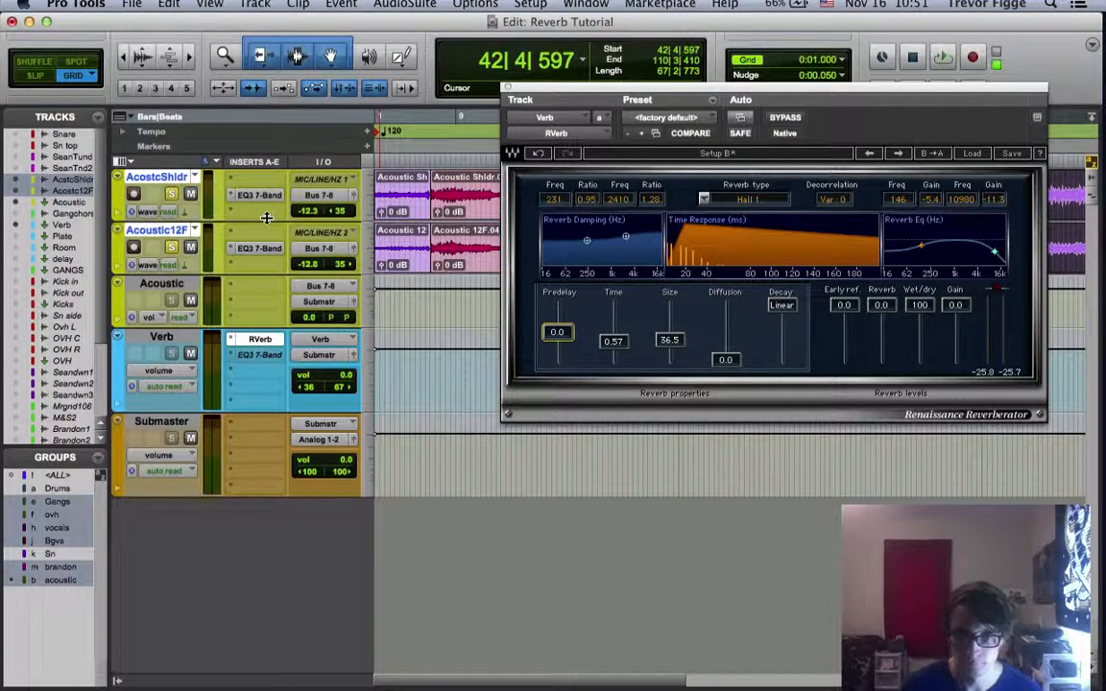
{"action": "key", "text": "space"}
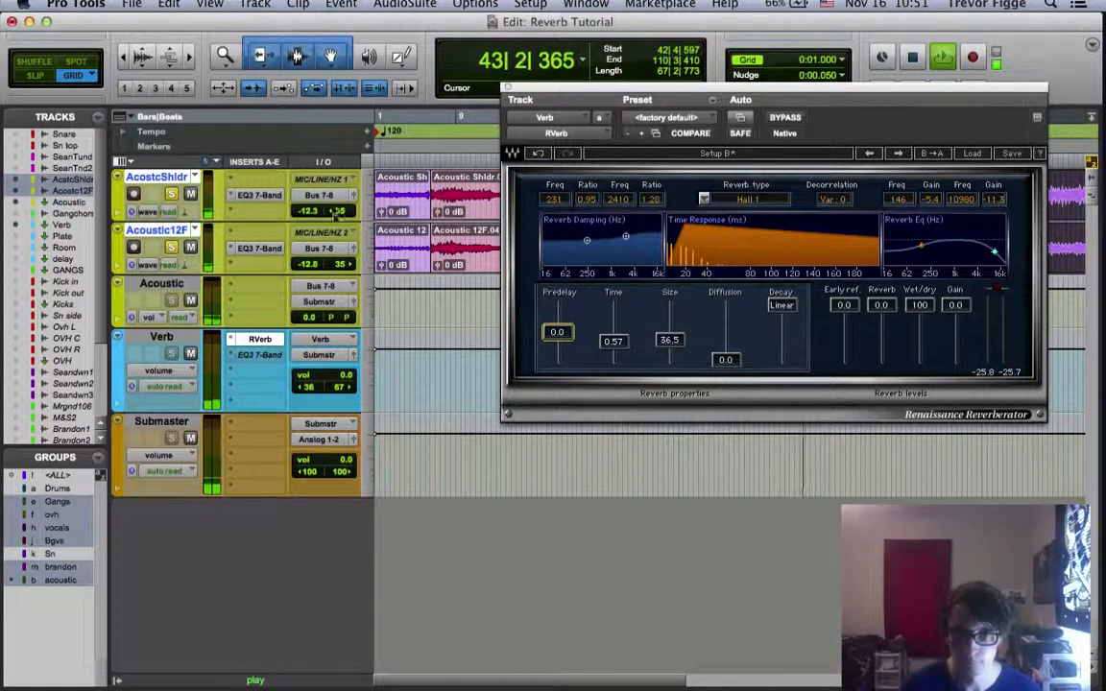
{"action": "left_click_drag", "start_coordinate": [571, 330], "coordinate": [504, 298]}
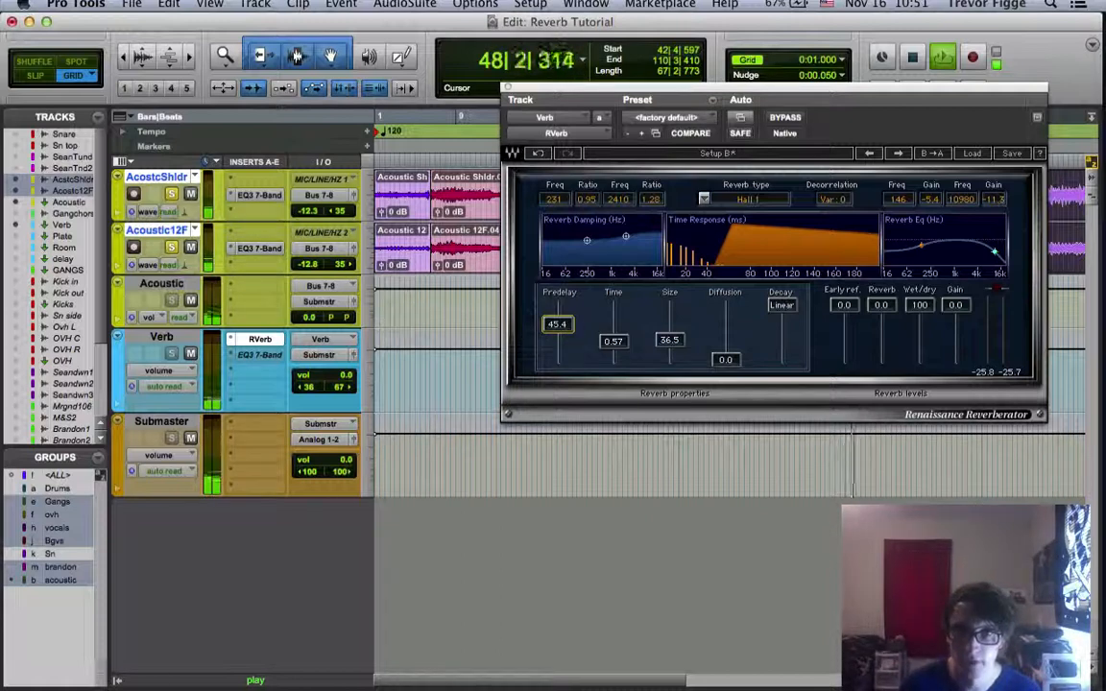
{"action": "key", "text": "Up"}
{"action": "left_click_drag", "start_coordinate": [557, 323], "coordinate": [565, 305]}
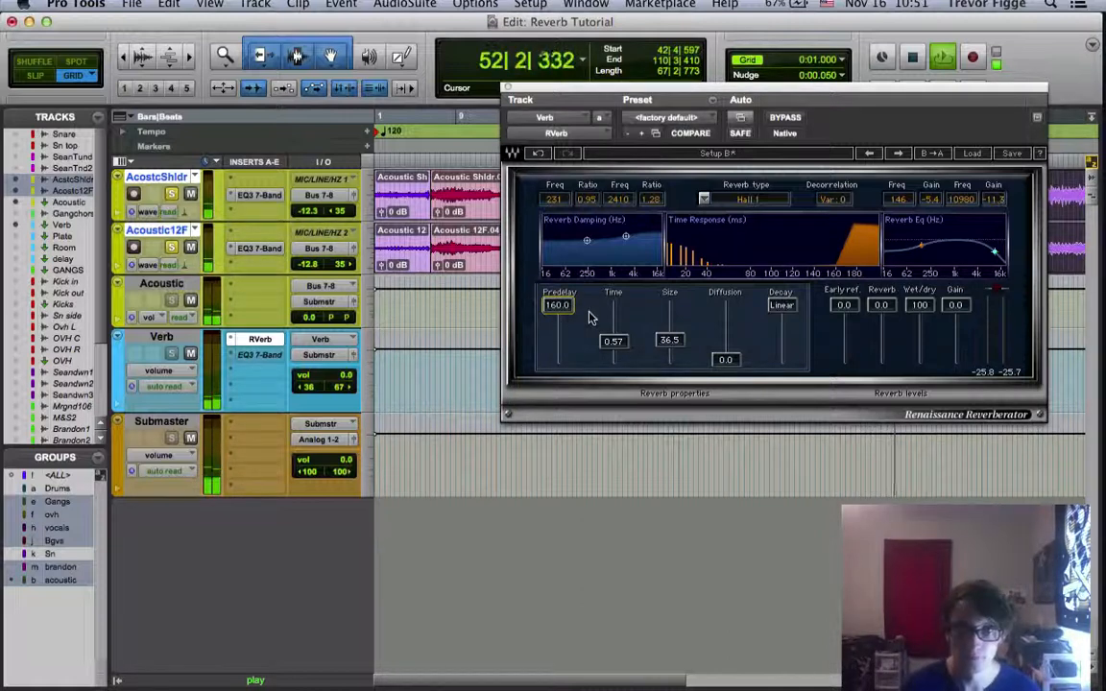
{"action": "key", "text": "space"}
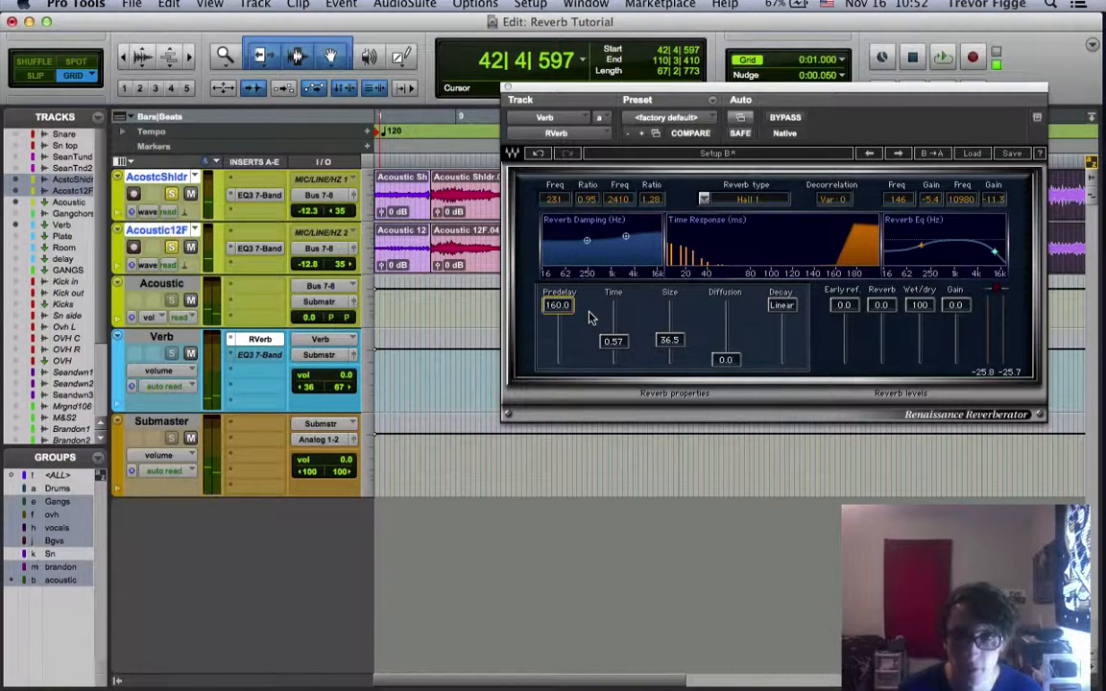
{"action": "key", "text": "space"}
{"action": "key", "text": "space"}
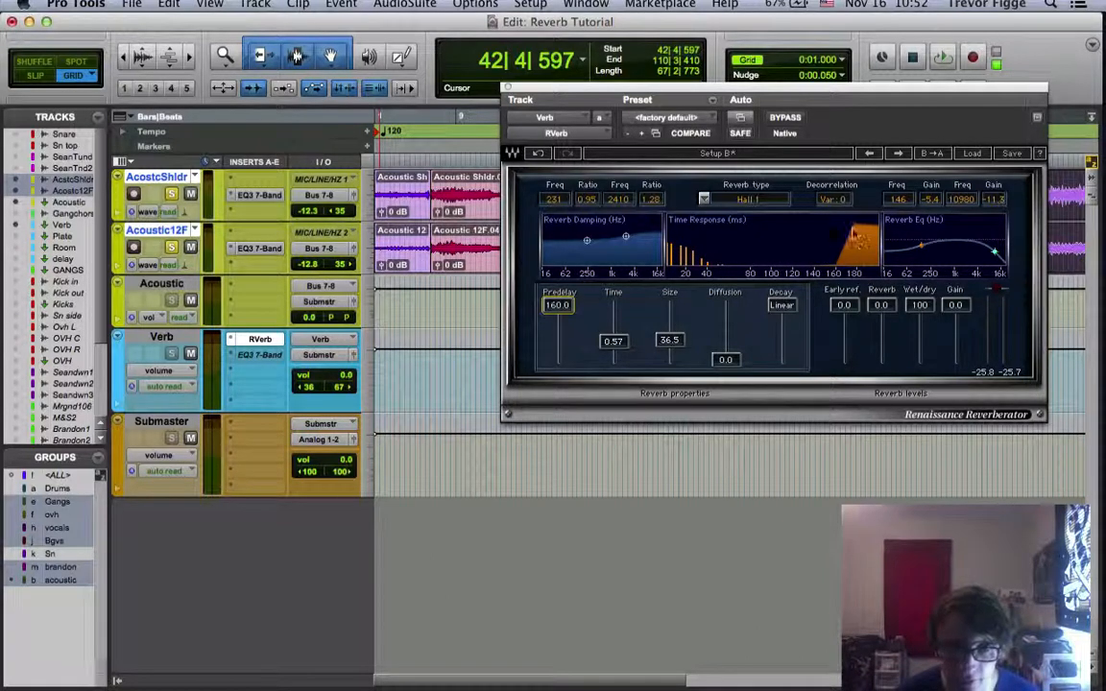
{"action": "left_click_drag", "start_coordinate": [568, 306], "coordinate": [568, 336]}
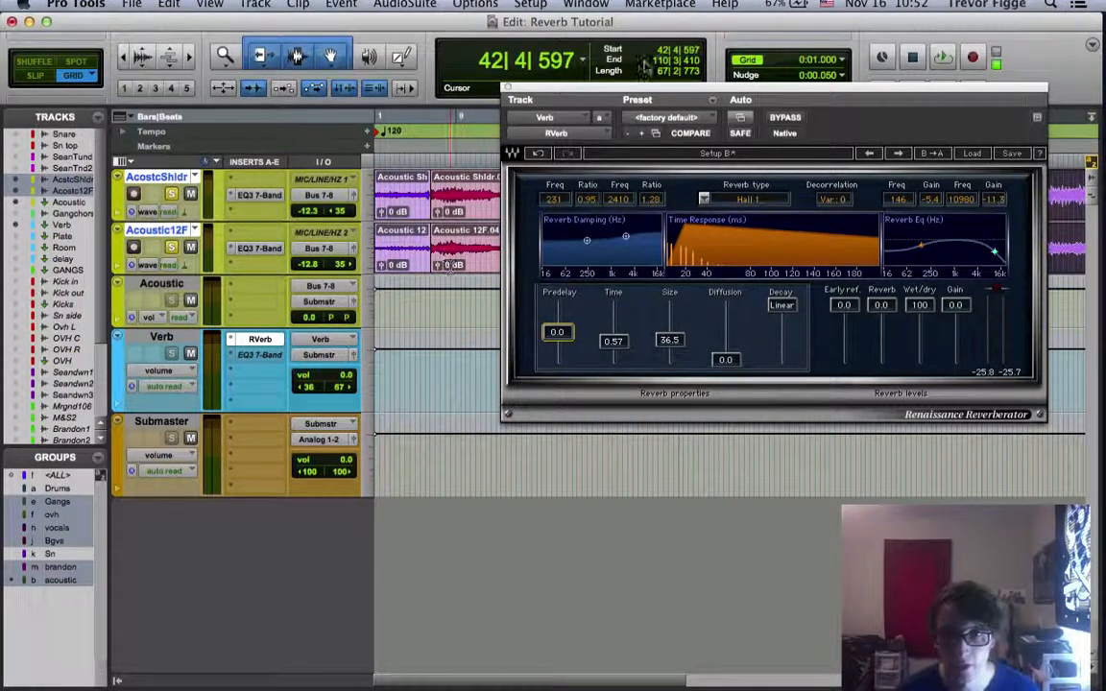
Close RVerb to look along the Acoustic Shldr and Acoustic 12F clips in the timeline, and reopen it on the Verb track
{"action": "left_click", "coordinate": [509, 87]}
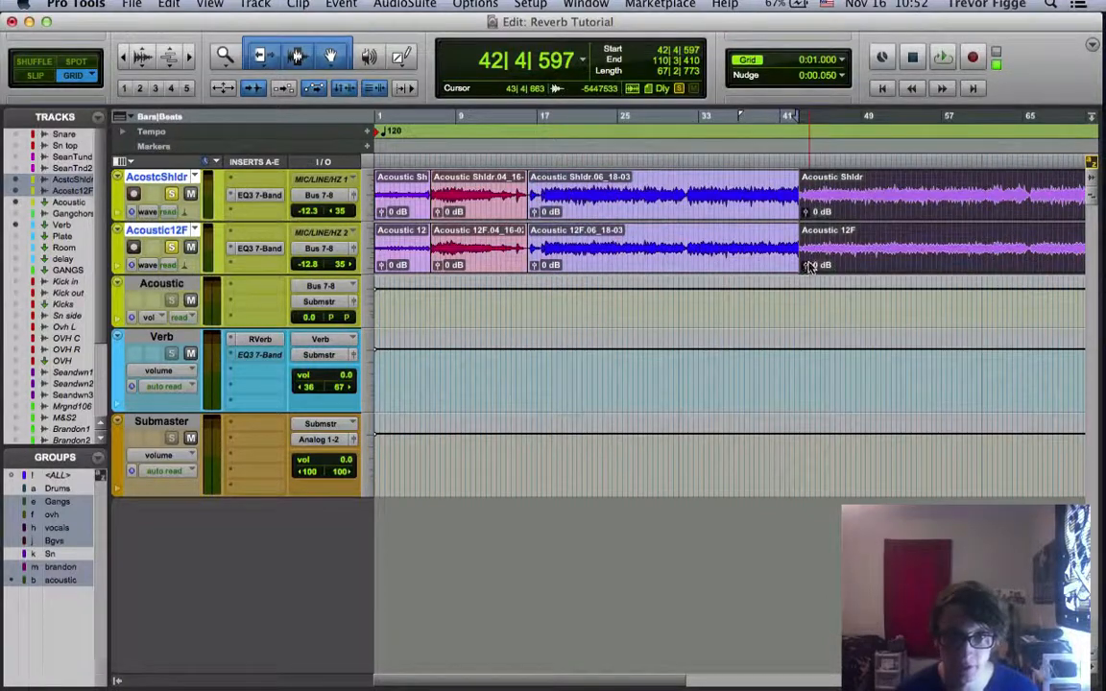
{"action": "scroll", "coordinate": [812, 264], "scroll_direction": "right", "scroll_amount": 5}
{"action": "scroll", "coordinate": [812, 266], "scroll_direction": "right", "scroll_amount": 5}
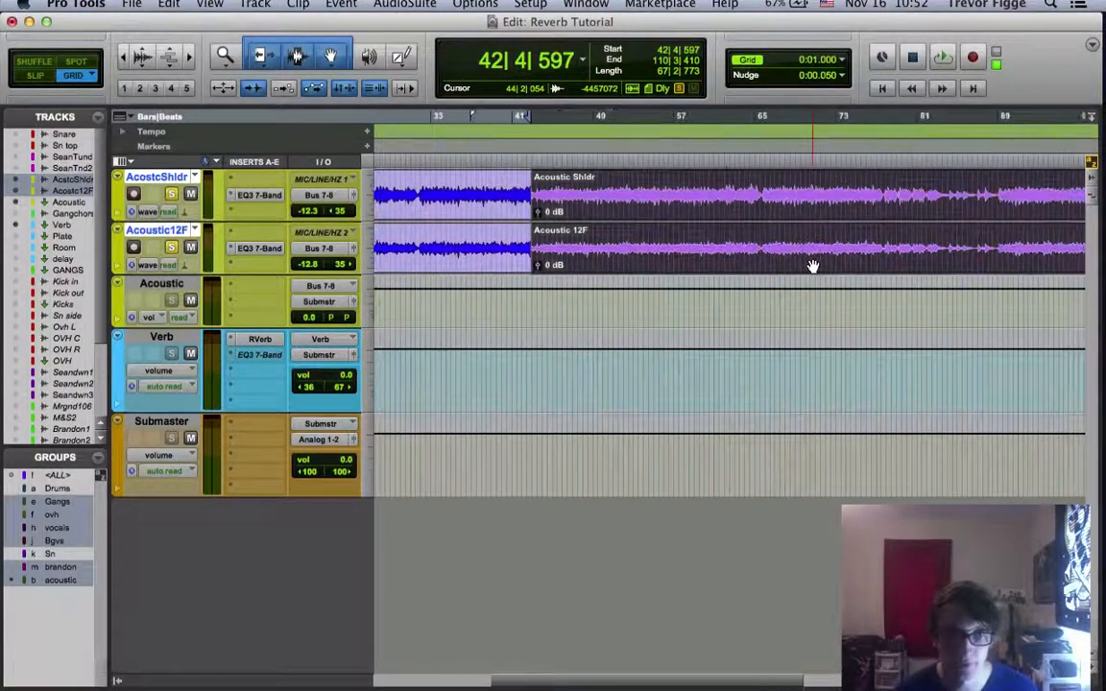
{"action": "scroll", "coordinate": [812, 265], "scroll_direction": "left", "scroll_amount": 2}
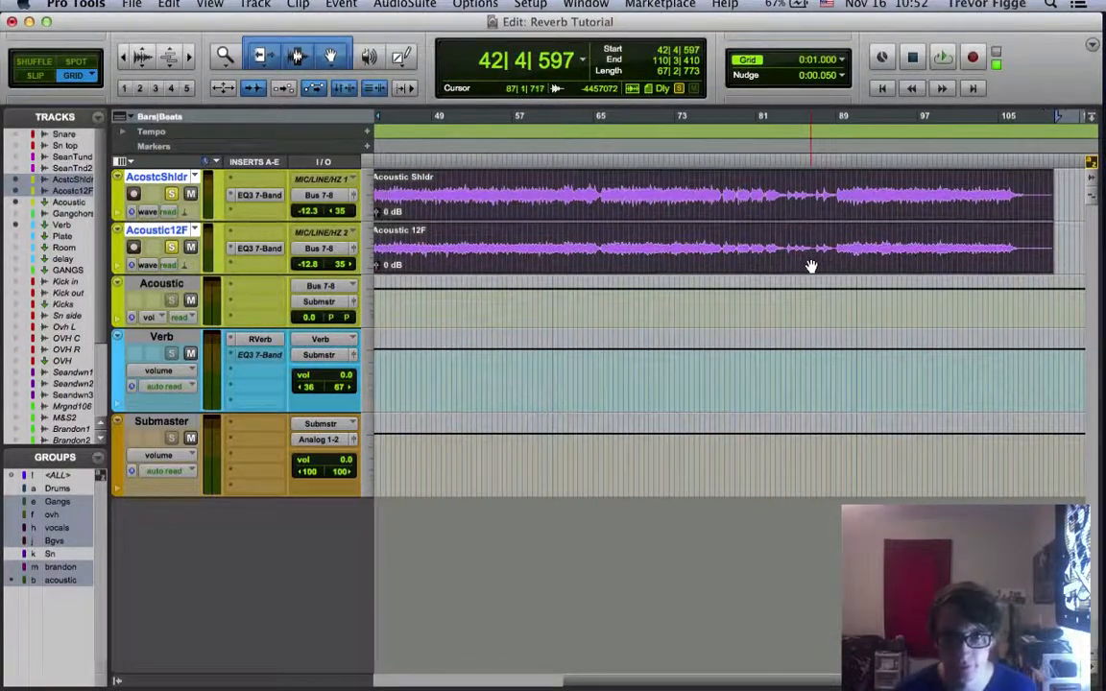
{"action": "left_click", "coordinate": [256, 338]}
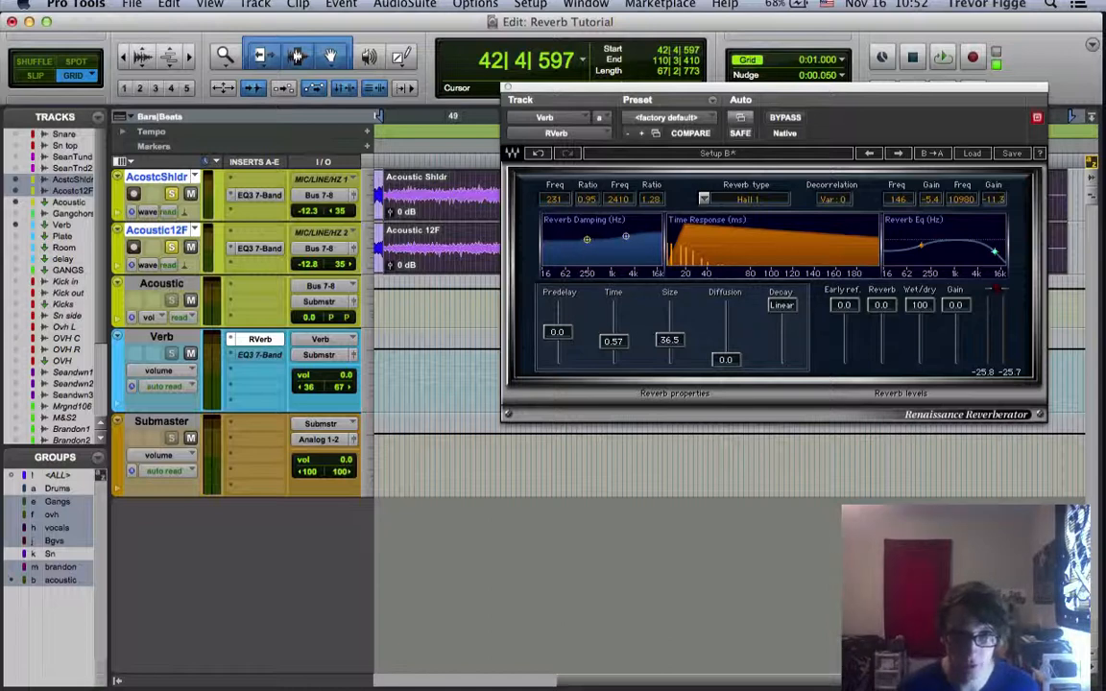
Try reverb damping at 463 Hz ratio 1.40 and 2425 Hz ratio 1.01 with the low EQ band at 137 Hz, -0.4, during playback
{"action": "mouse_move", "coordinate": [587, 239]}
{"action": "left_mouse_down"}
{"action": "mouse_move", "coordinate": [625, 238]}
{"action": "mouse_move", "coordinate": [598, 235]}
{"action": "left_mouse_up"}
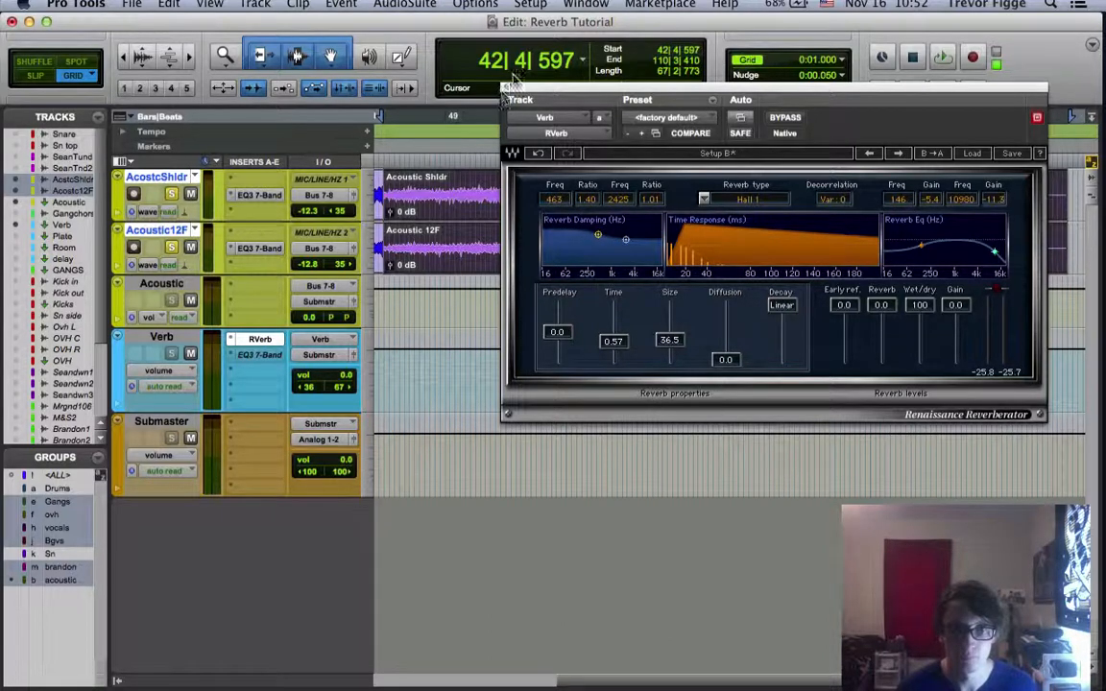
{"action": "key", "text": "space"}
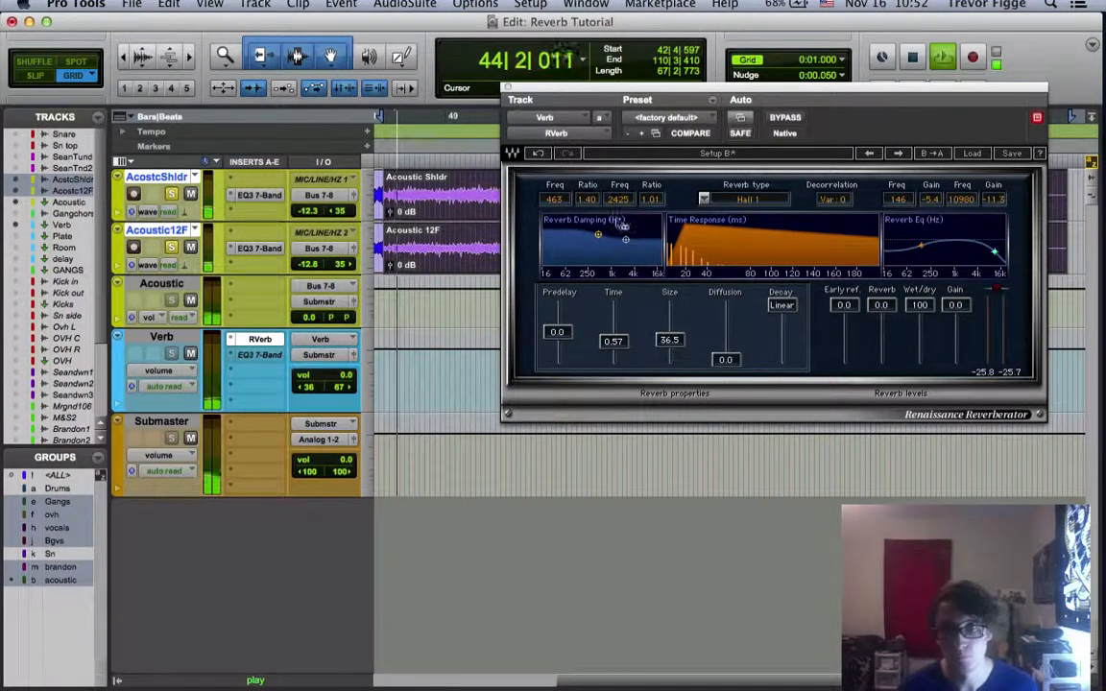
{"action": "left_click_drag", "start_coordinate": [919, 247], "coordinate": [918, 240]}
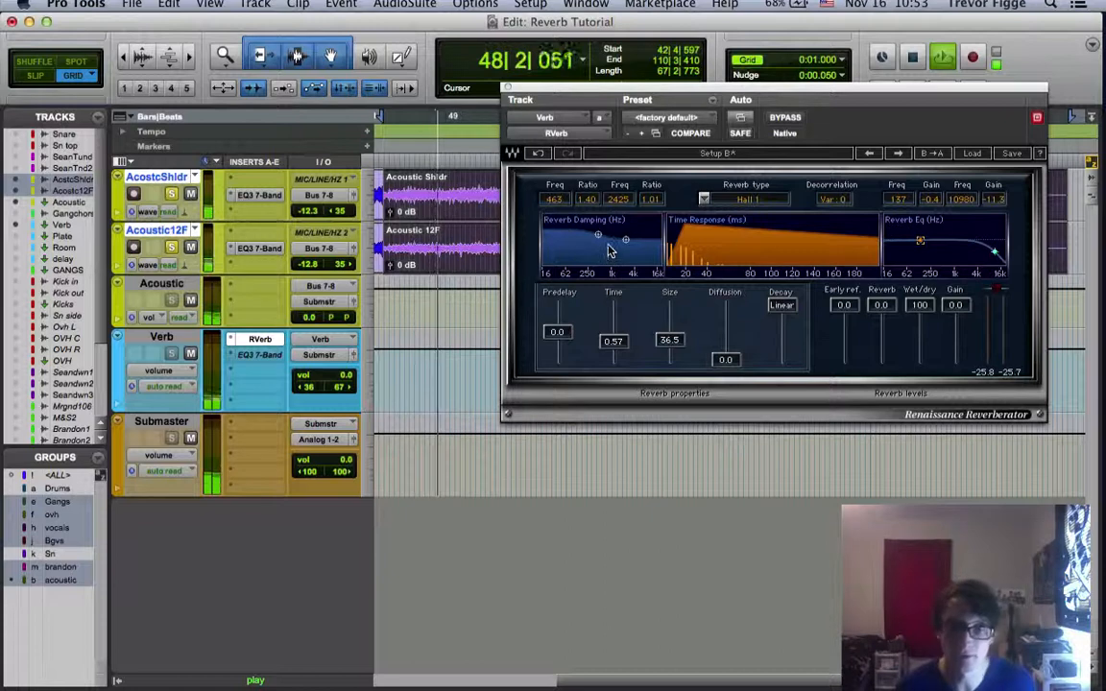
{"action": "key", "text": "space"}
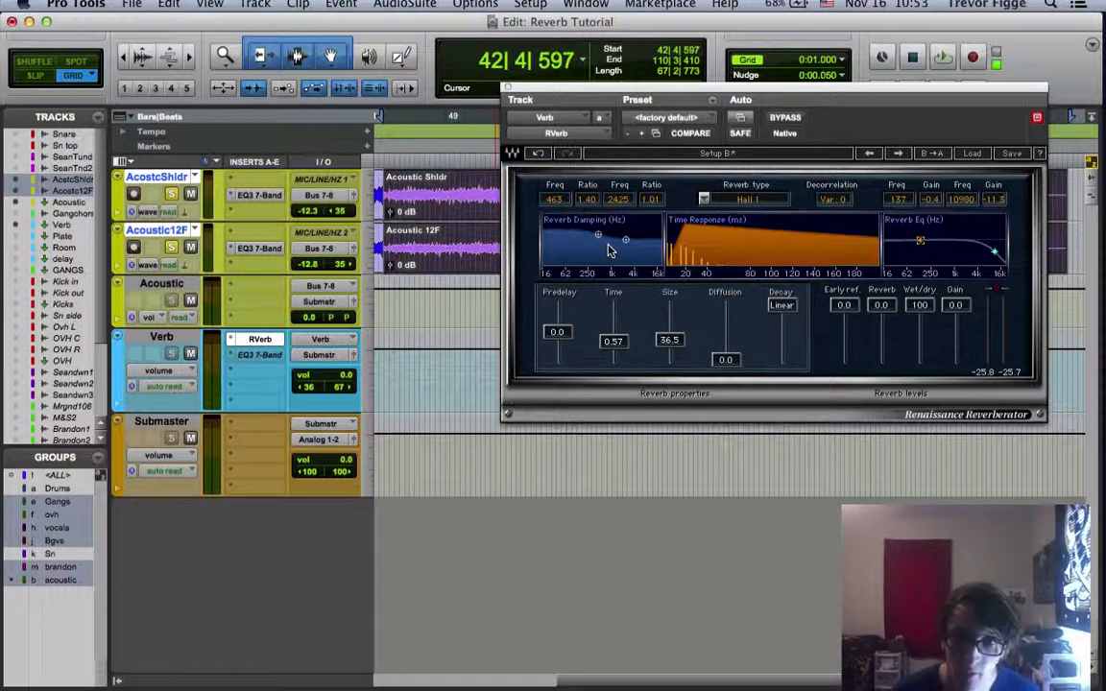
Set the RVerb damping to 423 Hz ratio 0.67 and 2470 Hz ratio 1.07, and the low reverb EQ band to 147 Hz, -4.8
{"action": "left_click_drag", "start_coordinate": [596, 233], "coordinate": [625, 239]}
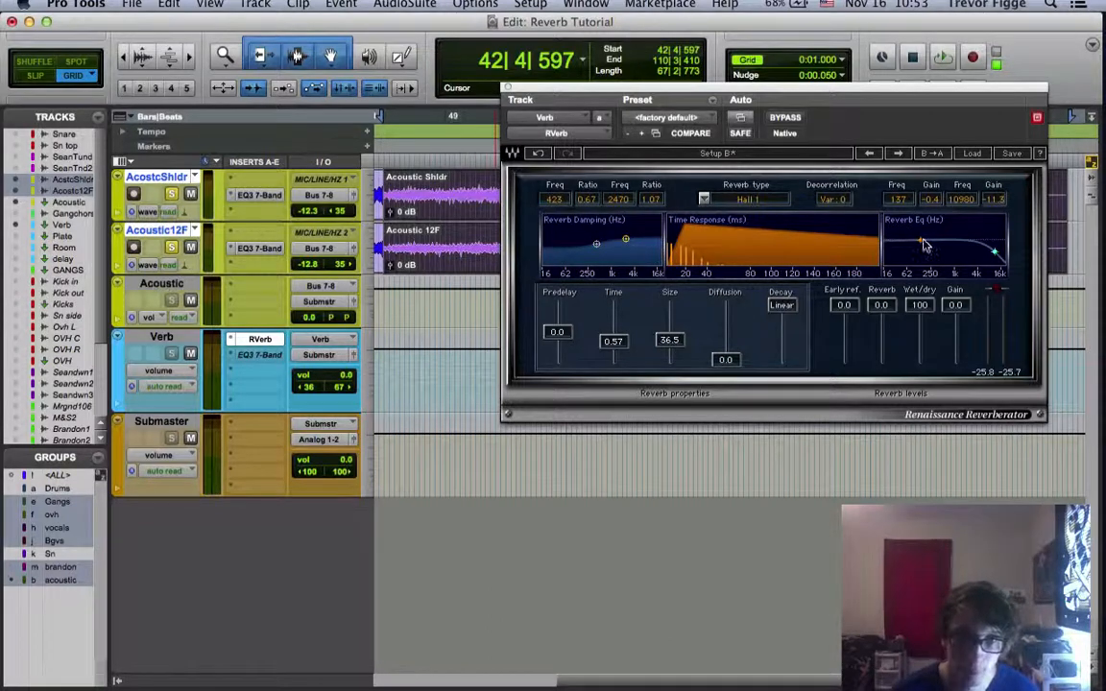
{"action": "left_click_drag", "start_coordinate": [920, 241], "coordinate": [922, 245]}
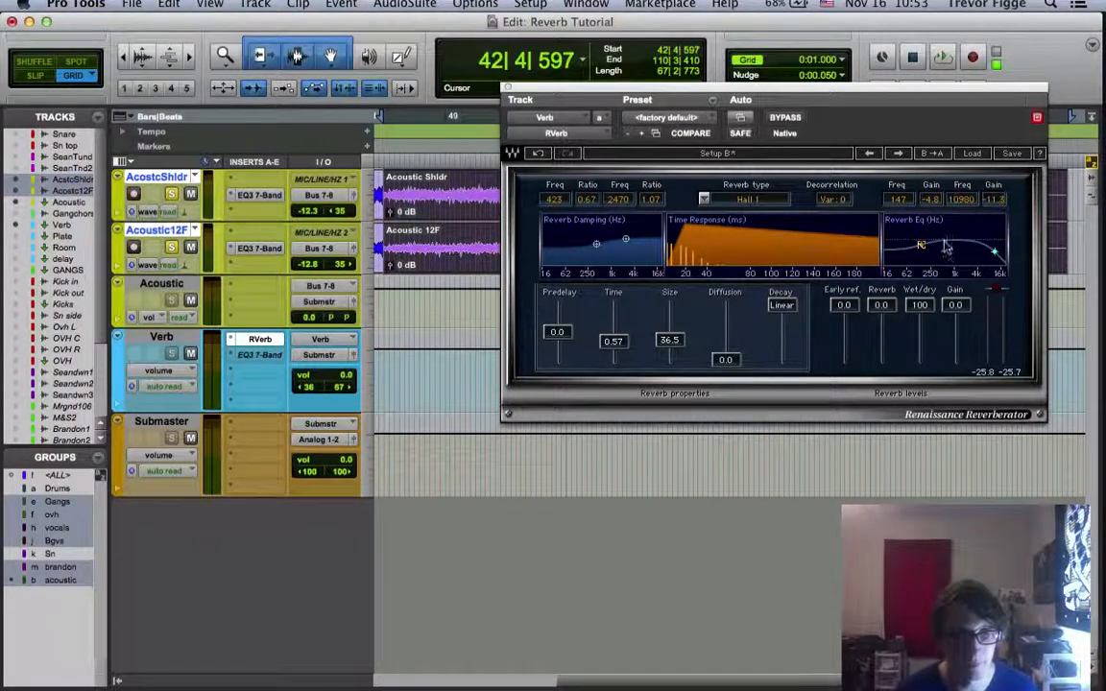
Open the EQ3 7-Band on the Verb track and set its HF gain to 1.3 dB
{"action": "left_click", "coordinate": [258, 356]}
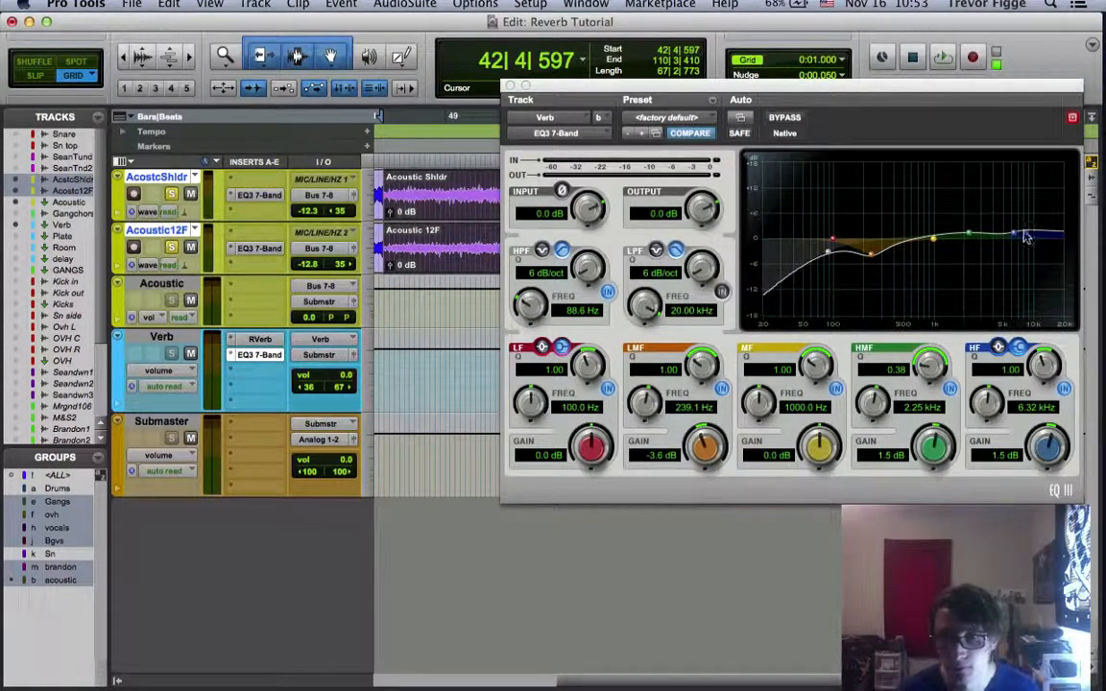
{"action": "mouse_move", "coordinate": [1018, 237]}
{"action": "left_mouse_down"}
{"action": "mouse_move", "coordinate": [1017, 183]}
{"action": "mouse_move", "coordinate": [1014, 240]}
{"action": "left_mouse_up"}
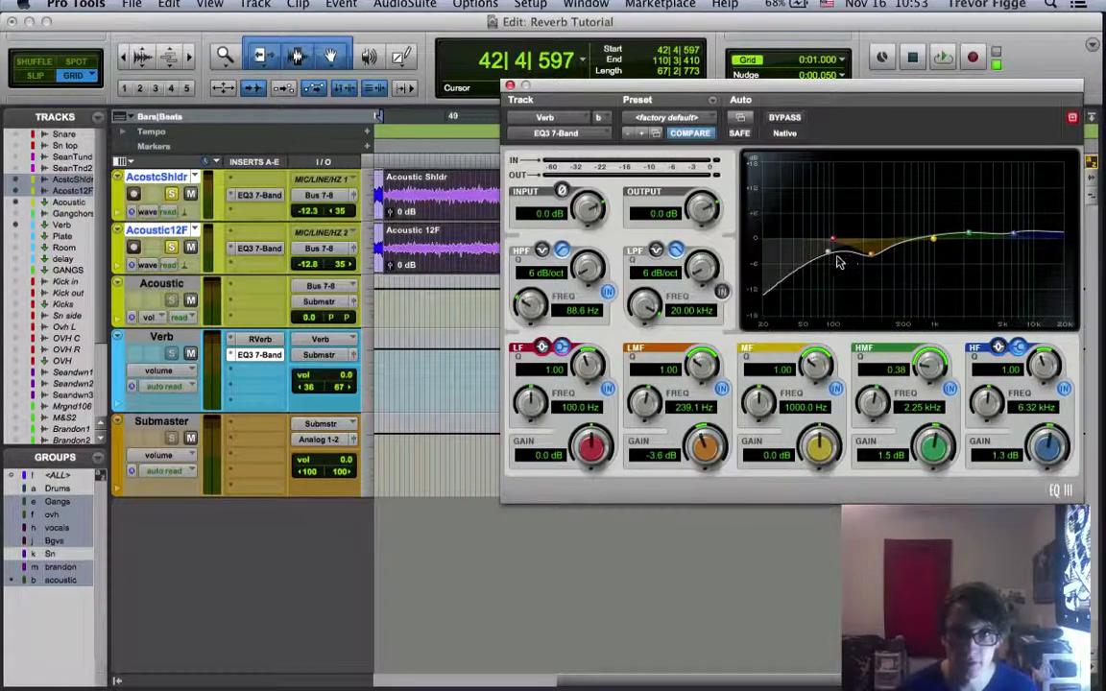